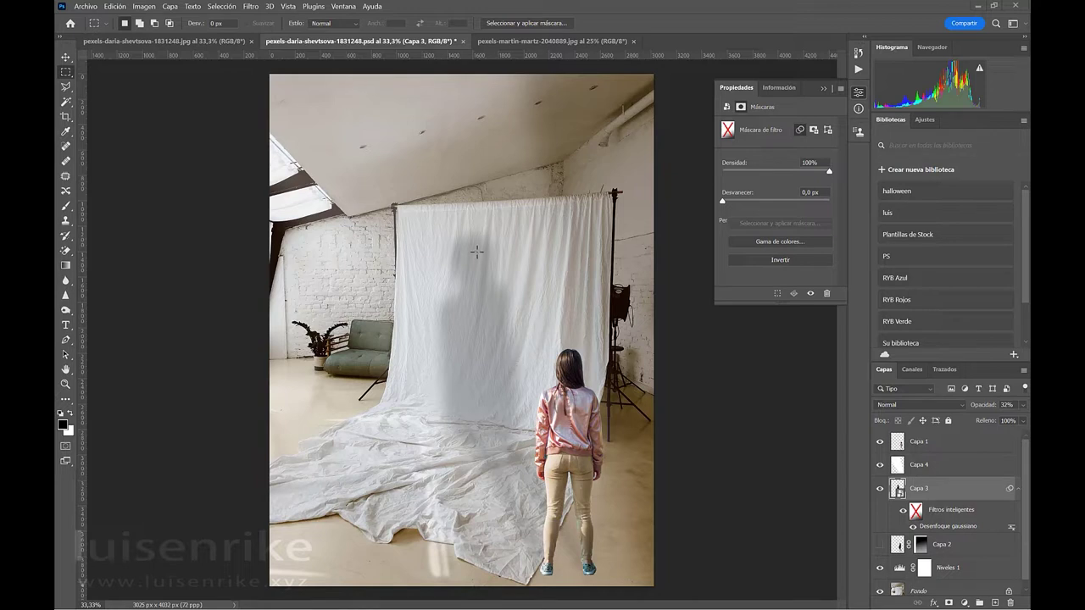
Select the standing woman in pexels-martin-martz-2040889.jpg automatically with the Object Selection tool's Select Subject.
click(494, 41)
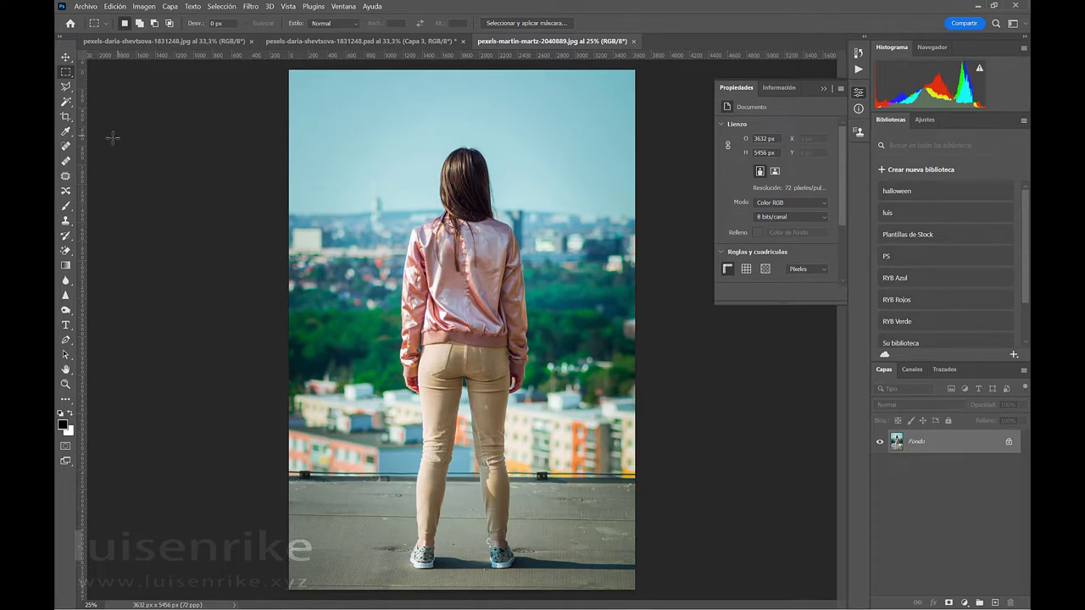
click(66, 102)
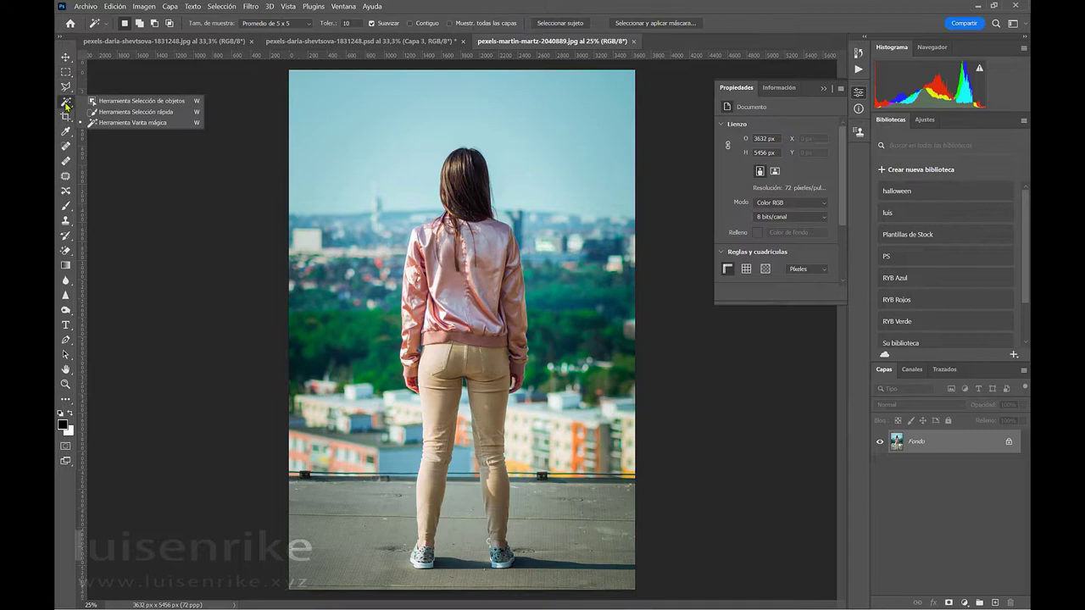
click(146, 103)
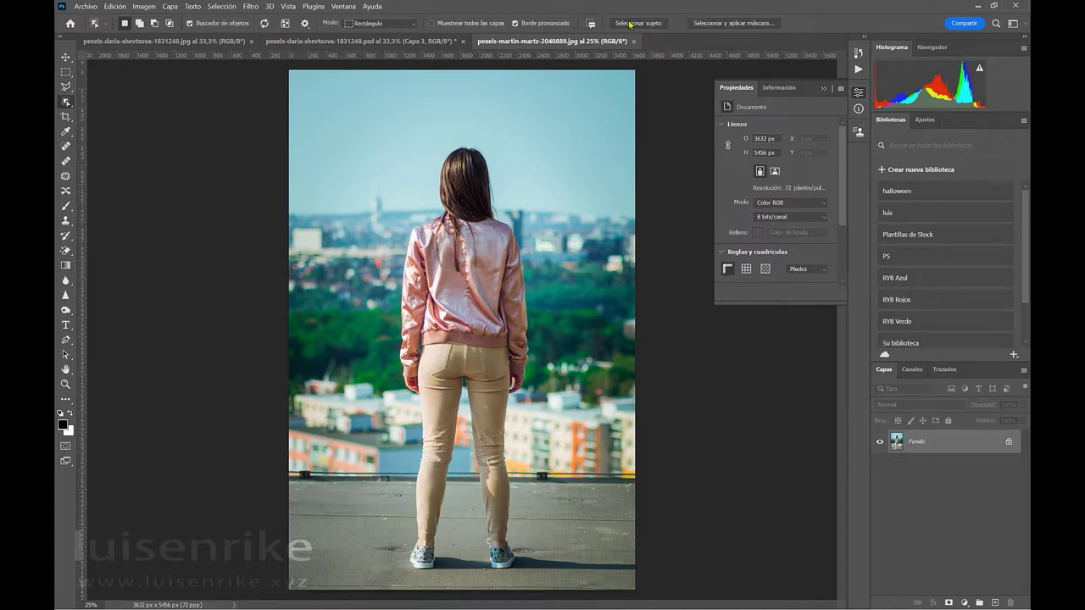
click(631, 26)
click(632, 23)
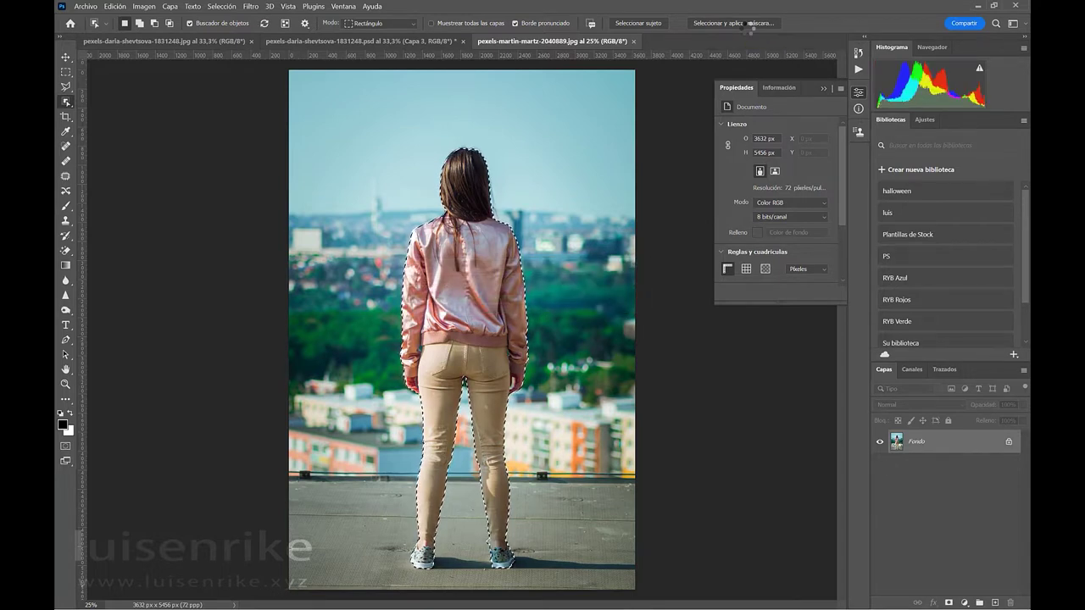
Place the cut-out woman in the studio photo, scale her to about 42.45%, and stand her near the backdrop's right edge.
click(212, 41)
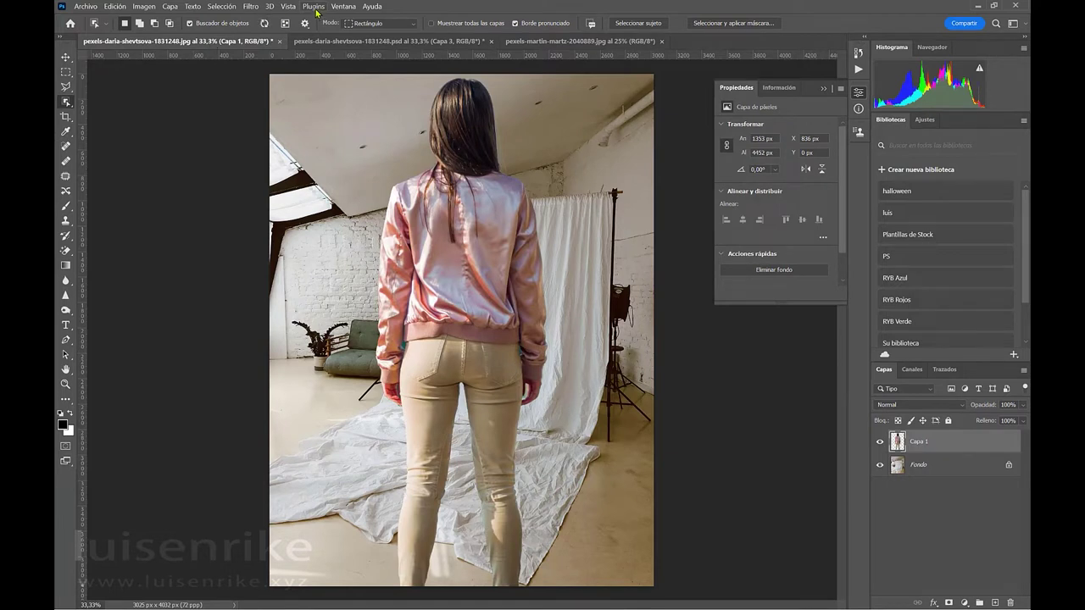
key(ctrl+t)
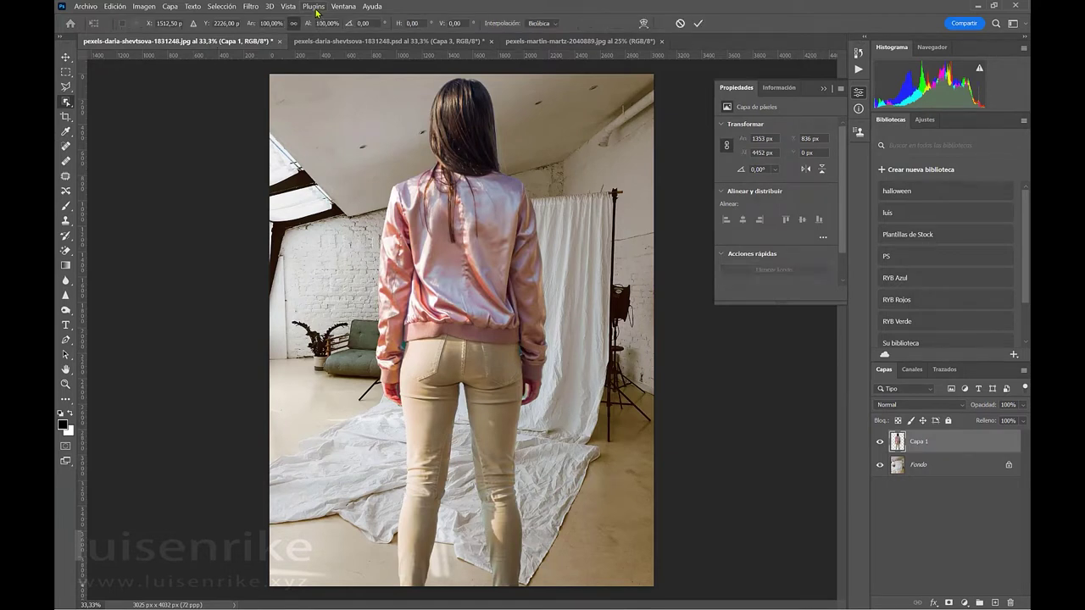
key(ctrl+minus)
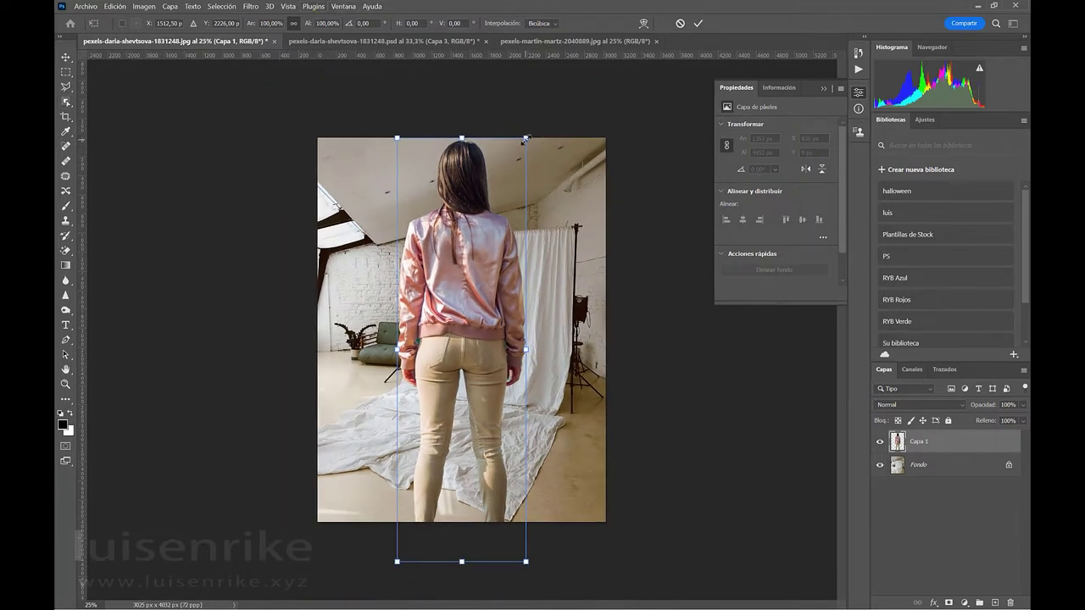
drag(526, 137, 430, 367)
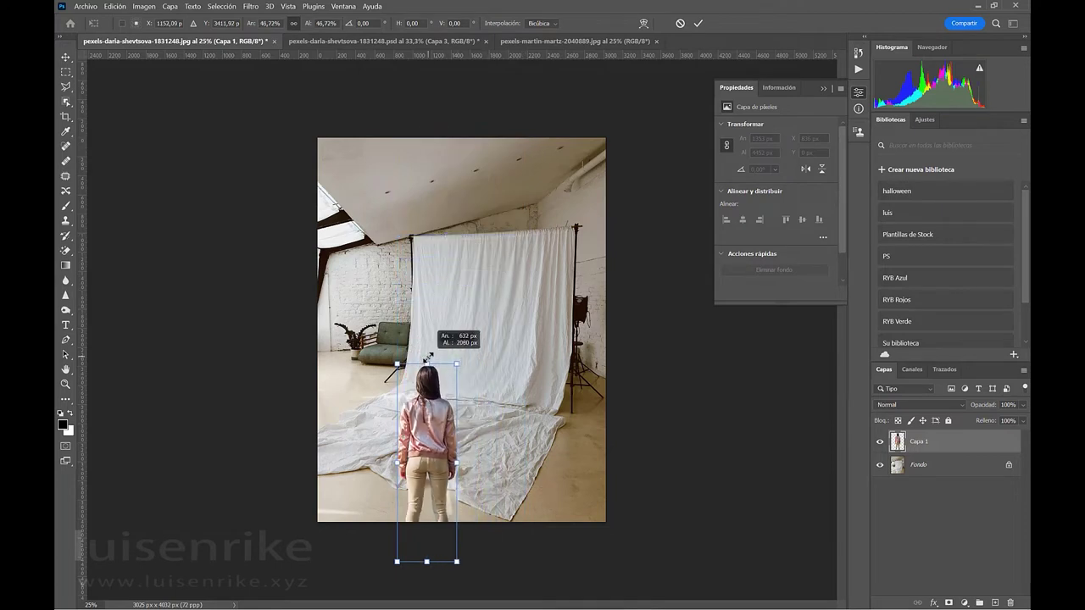
drag(439, 445, 537, 384)
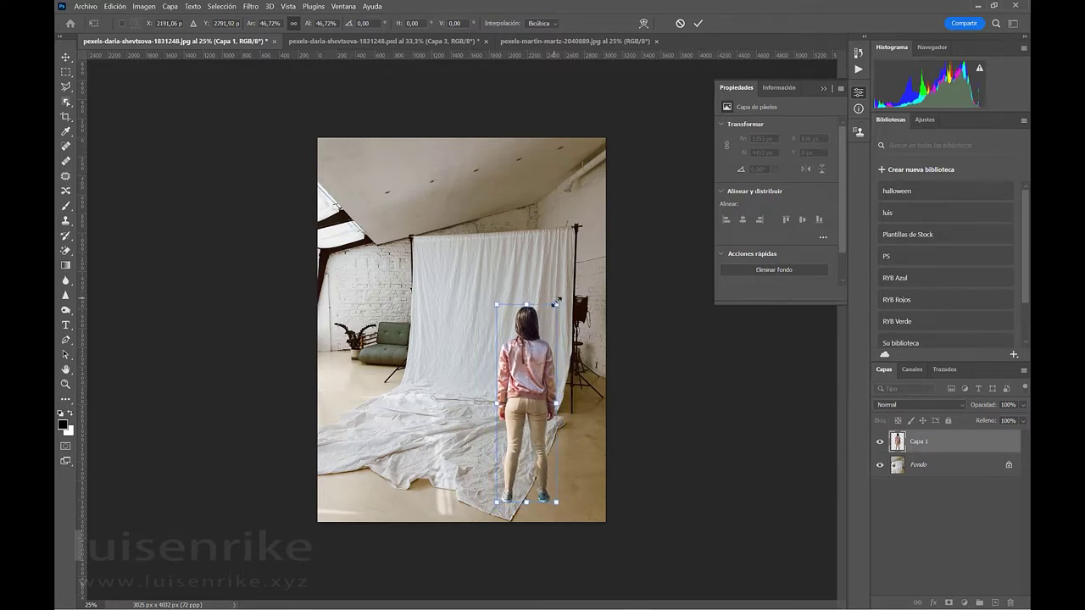
drag(556, 305, 549, 325)
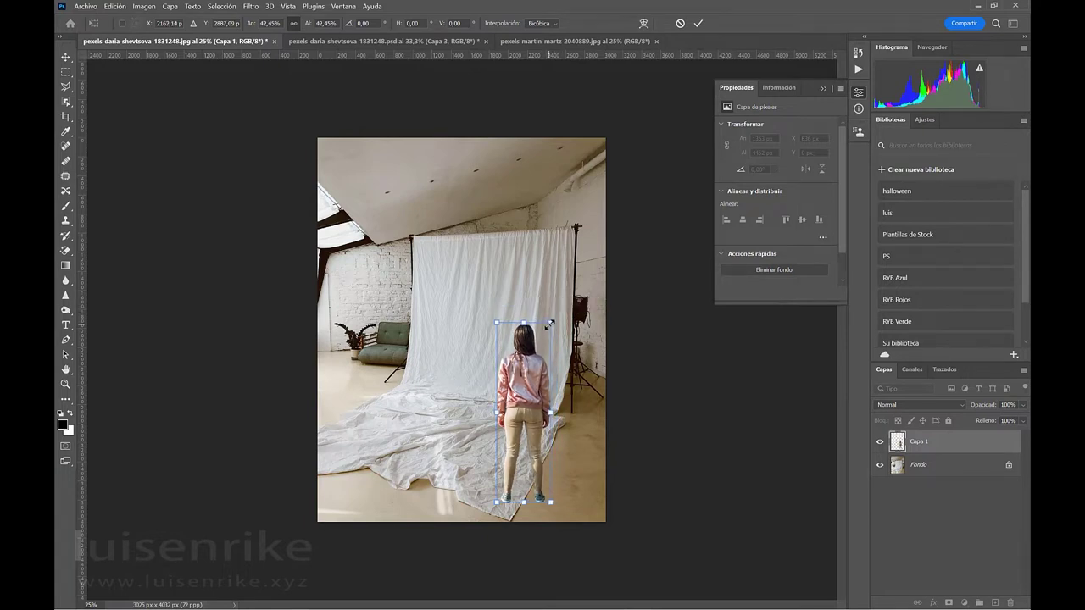
key(Return)
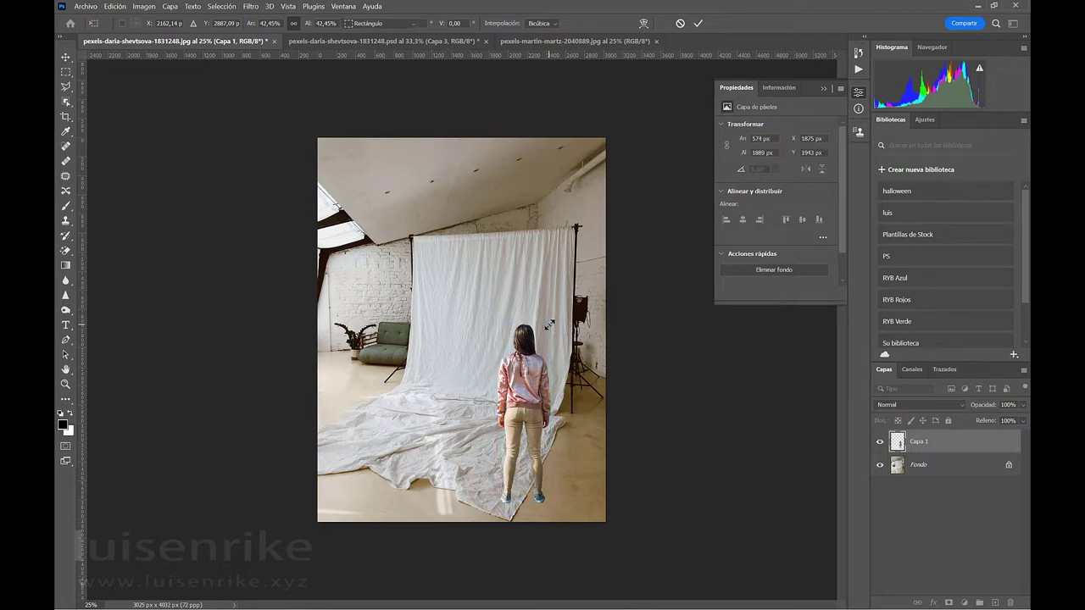
Duplicate the woman's layer Capa 1 and rename the copy "sombra".
key(w)
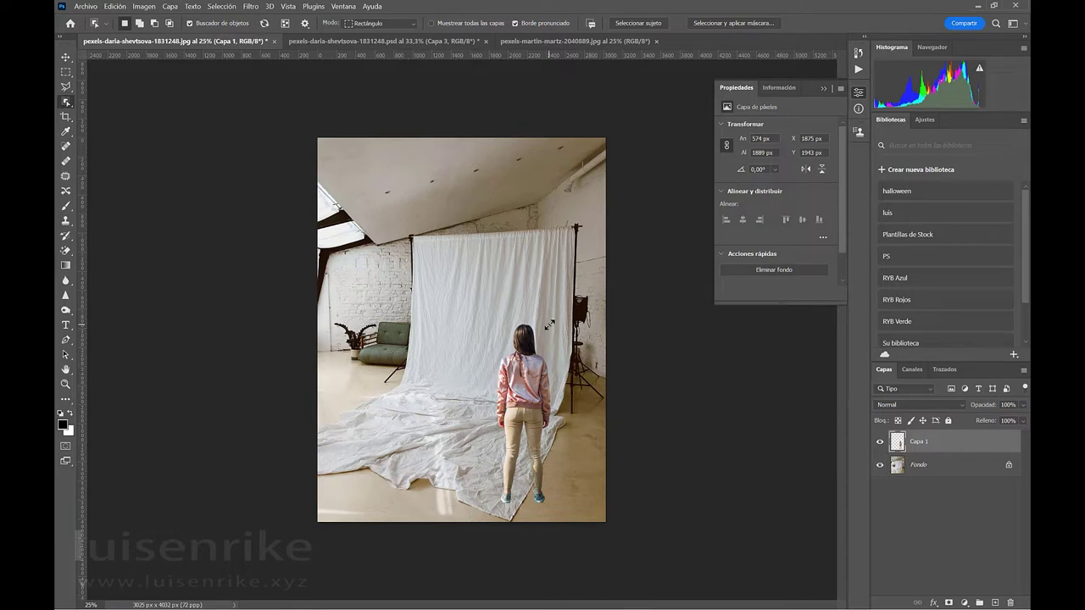
drag(909, 445, 996, 602)
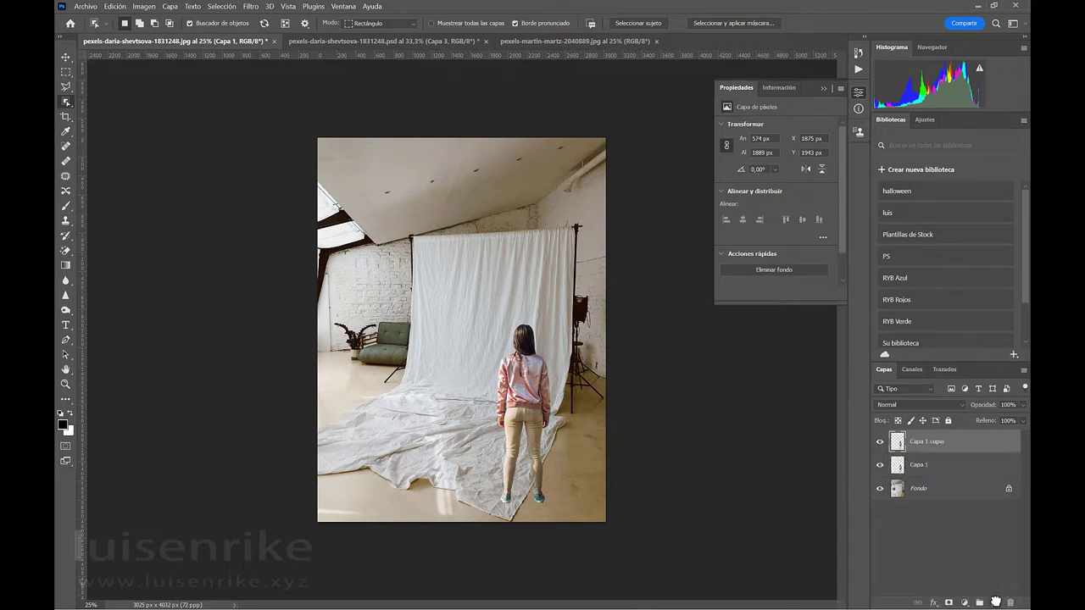
double_click(928, 442)
key(BackSpace)
text(som)
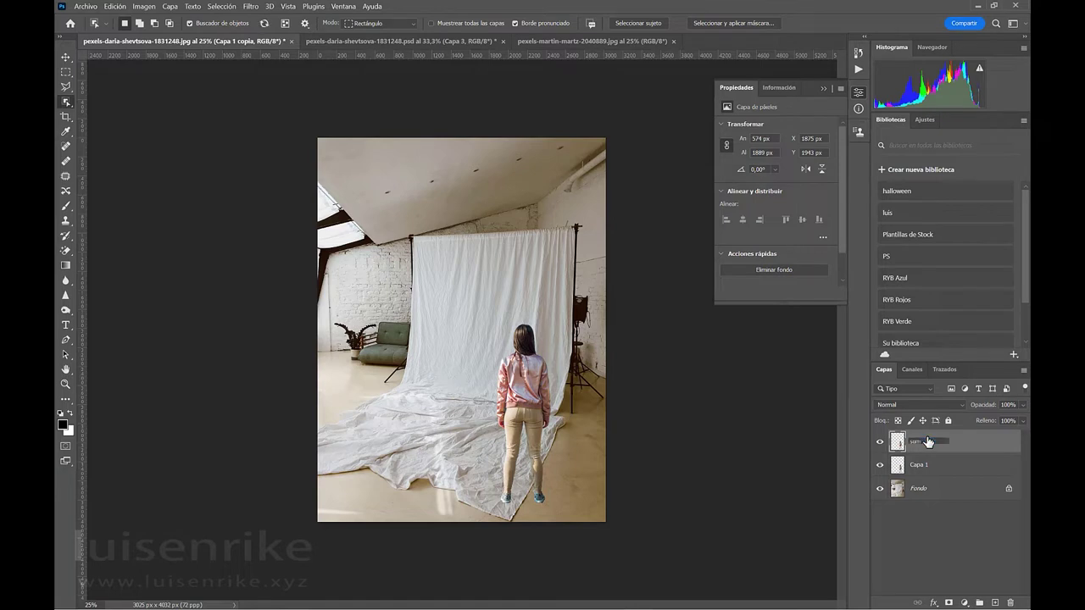
text(bra)
key(Return)
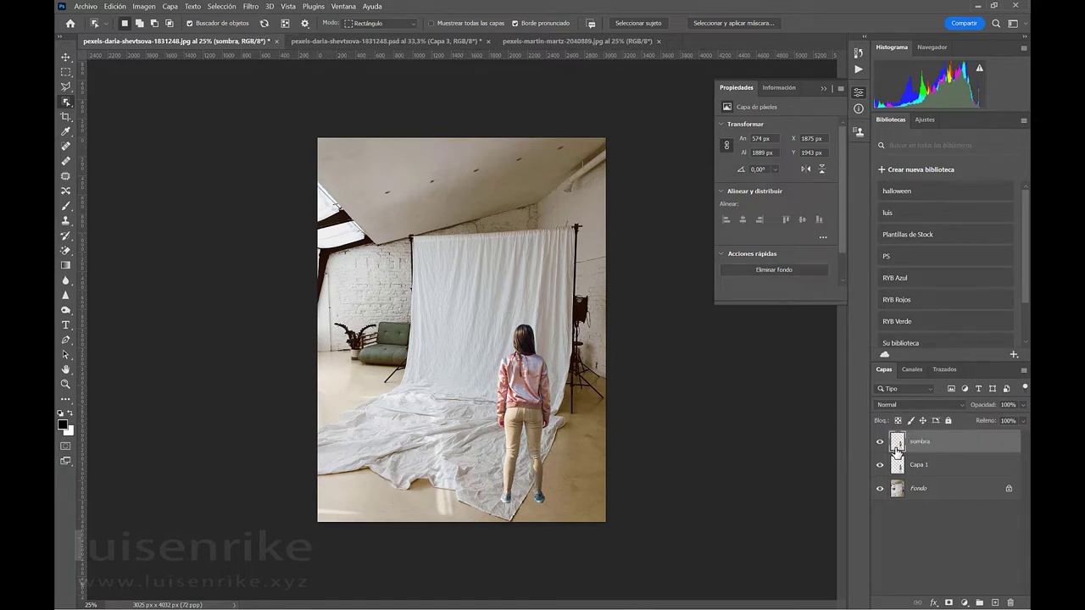
Fill the woman's silhouette on the sombra layer with black (Negro) at 100% opacity, and clear the selection.
ctrl+click(898, 463)
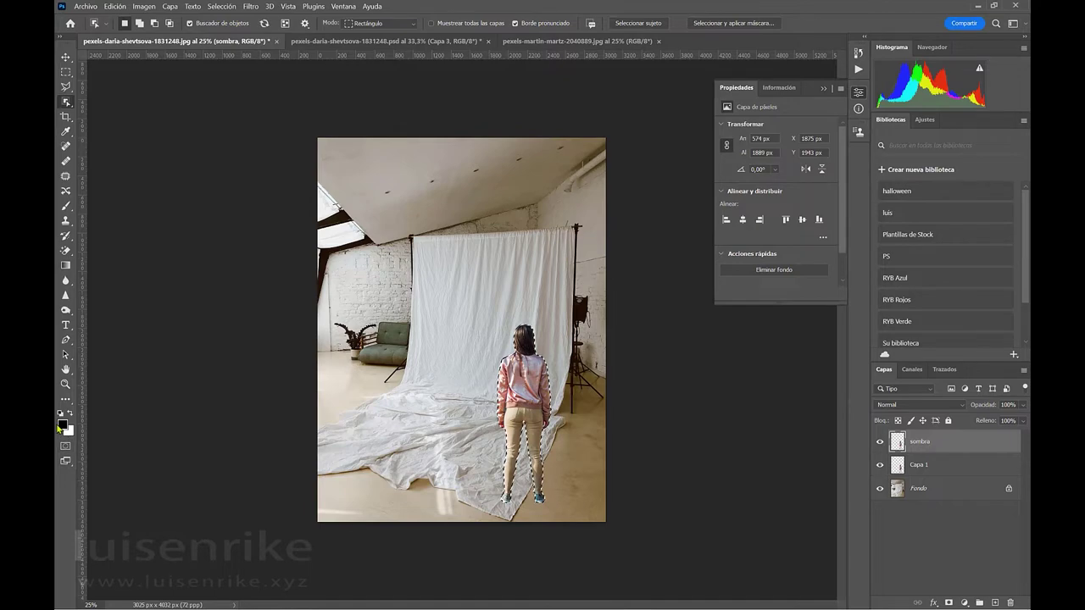
click(115, 7)
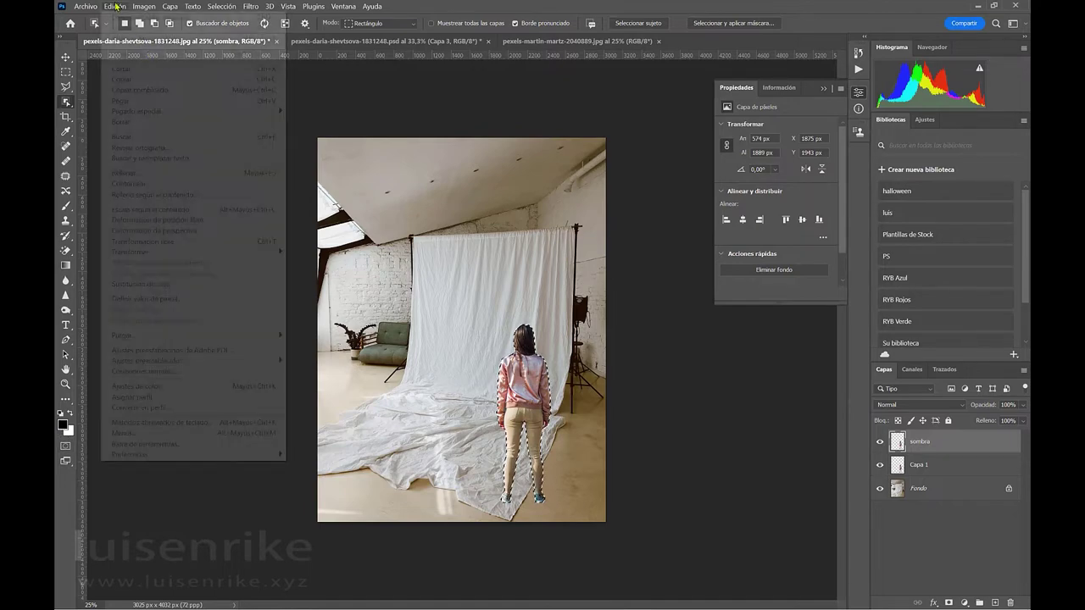
click(172, 183)
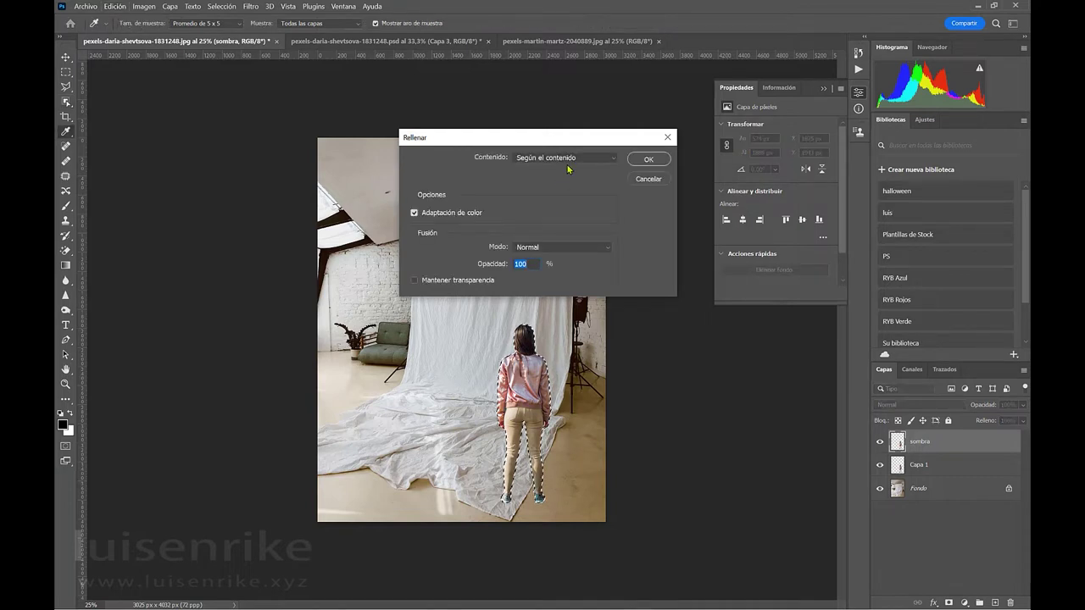
click(573, 158)
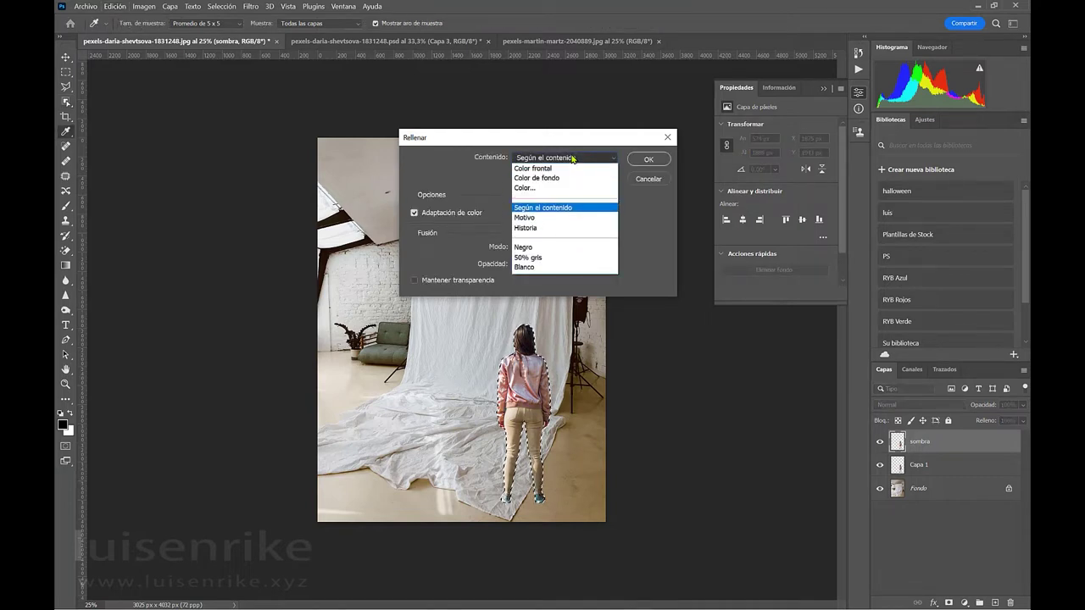
click(541, 247)
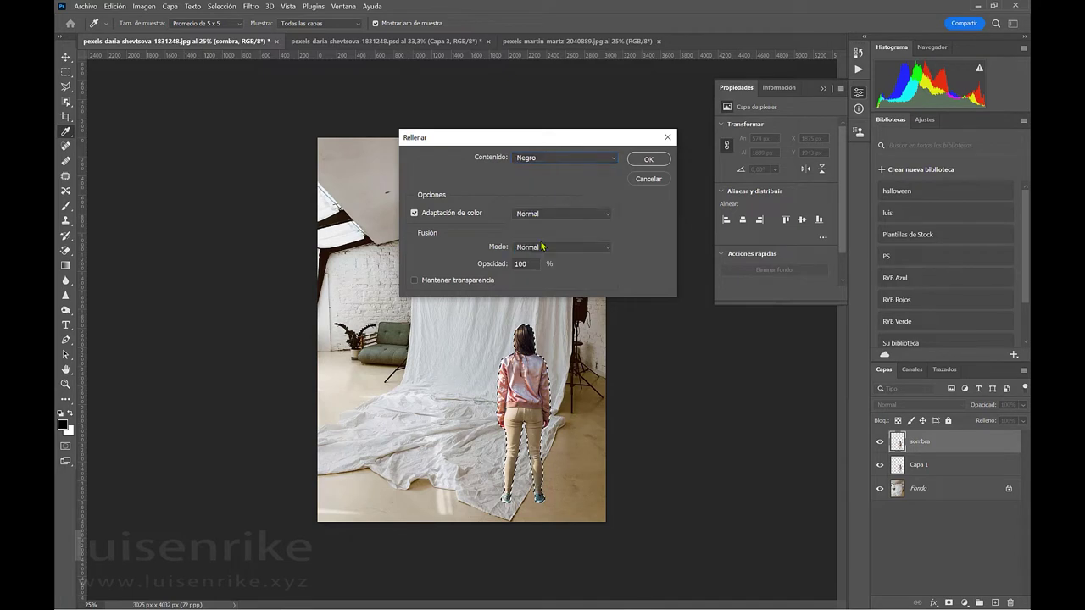
click(648, 160)
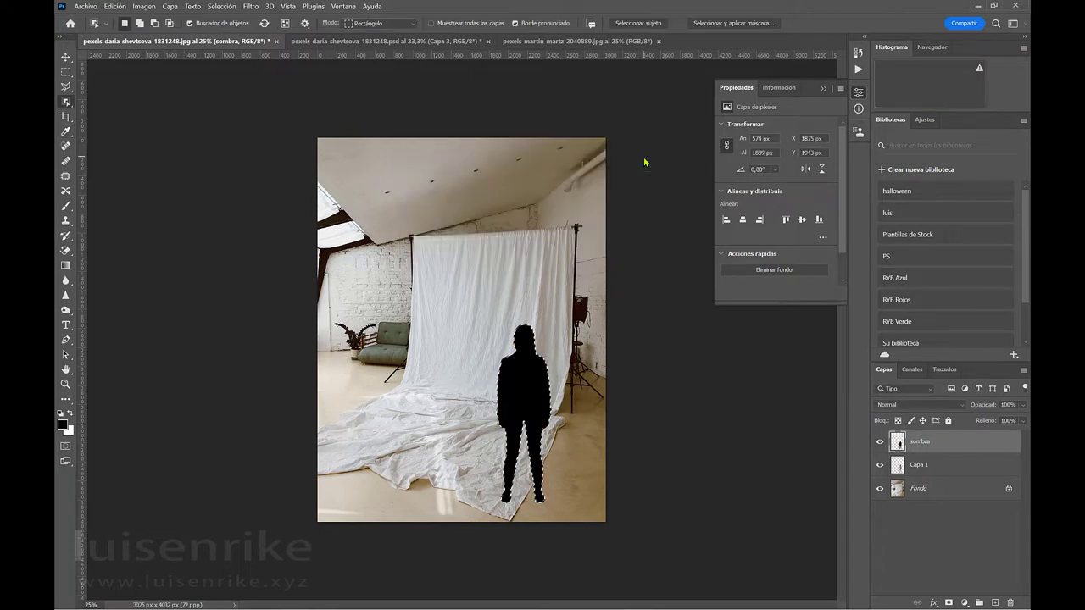
key(ctrl+d)
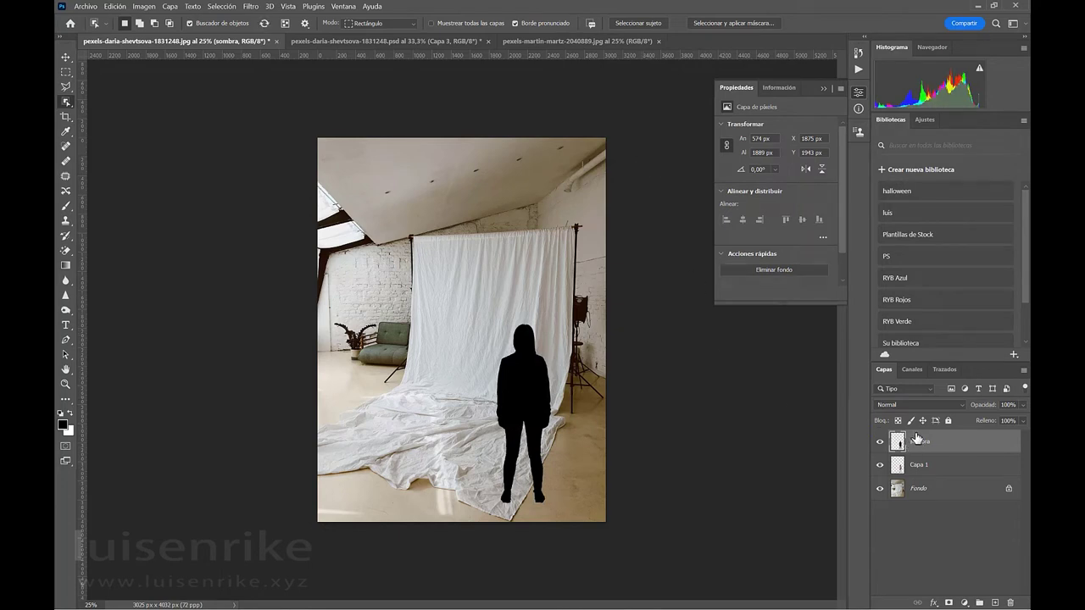
Put the sombra layer beneath Capa 1, tilt the silhouette about -20.4°, and shift it left until its feet near the woman's.
drag(920, 441, 931, 471)
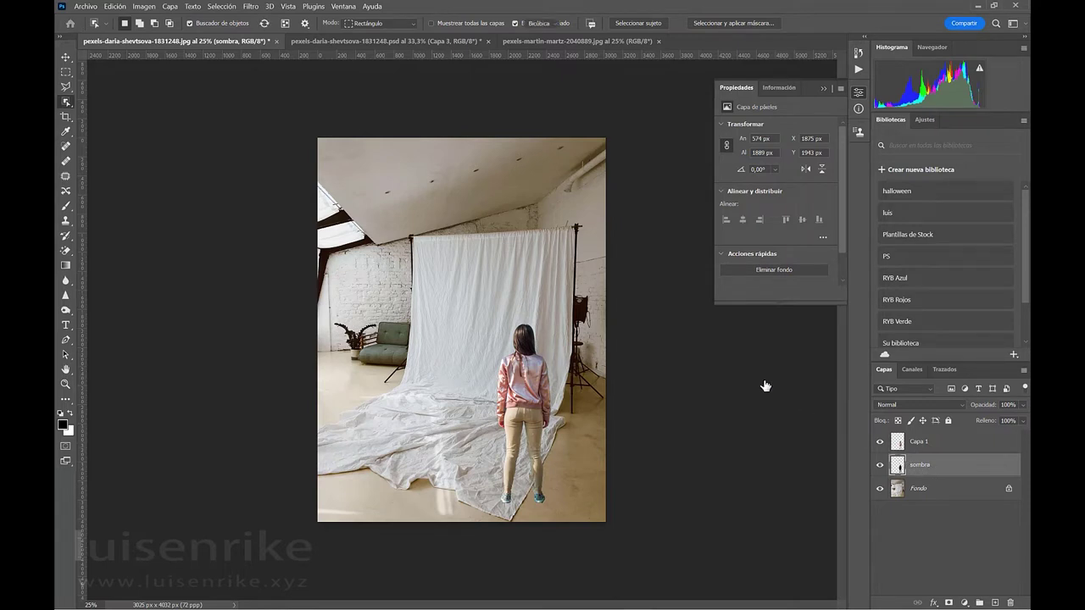
key(ctrl+t)
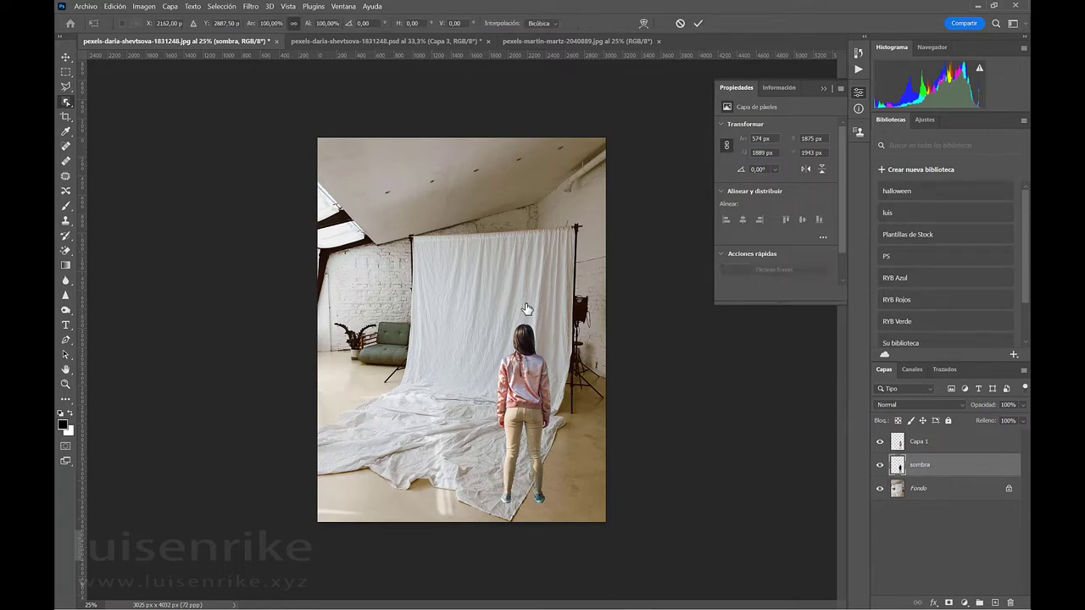
drag(547, 281, 466, 282)
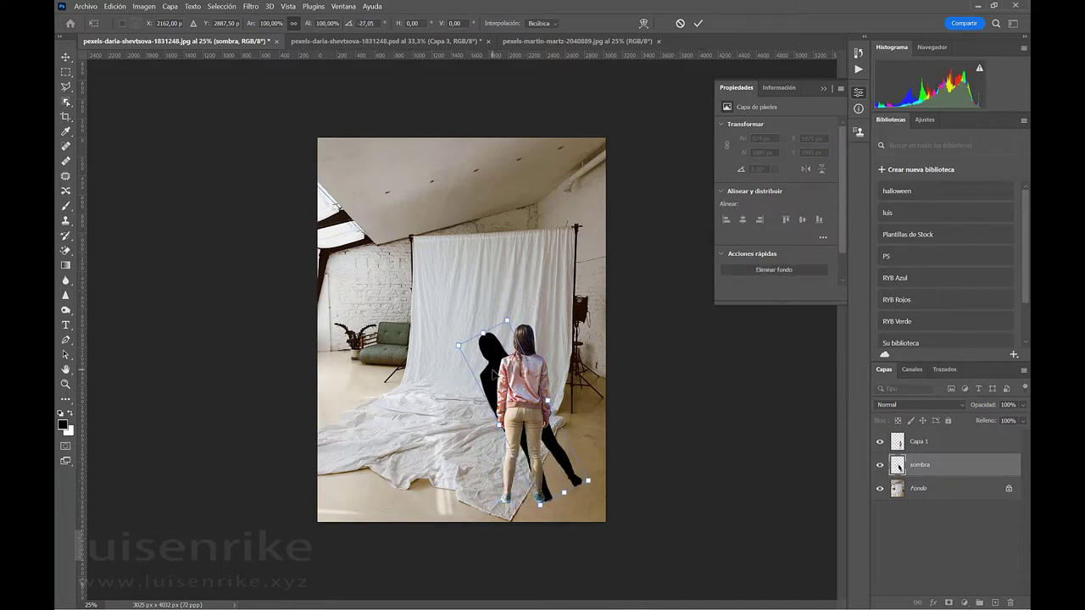
drag(492, 376, 451, 374)
drag(466, 285, 481, 287)
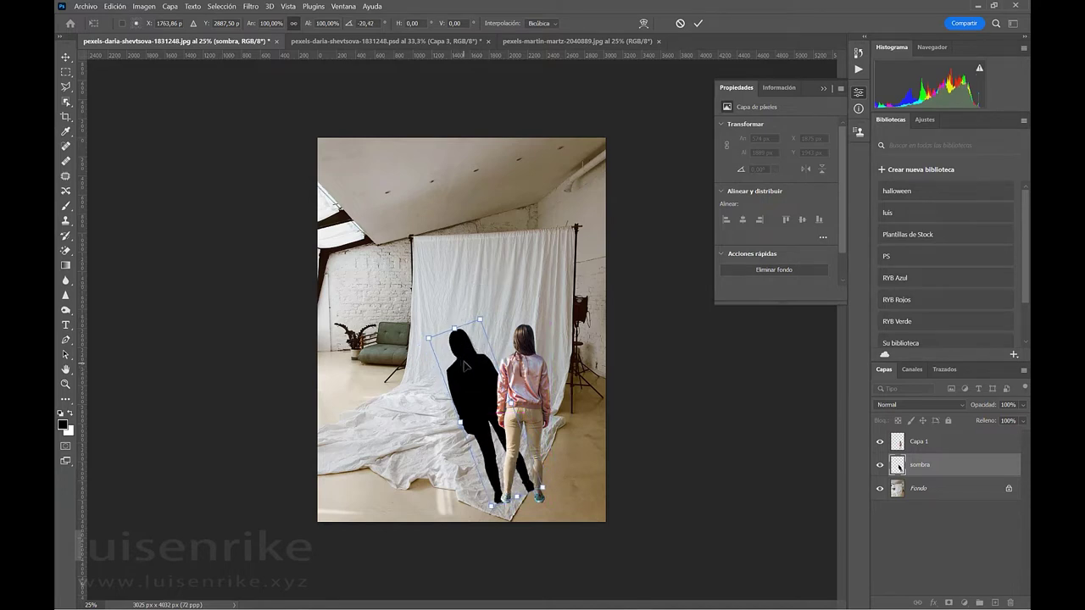
drag(467, 368, 474, 368)
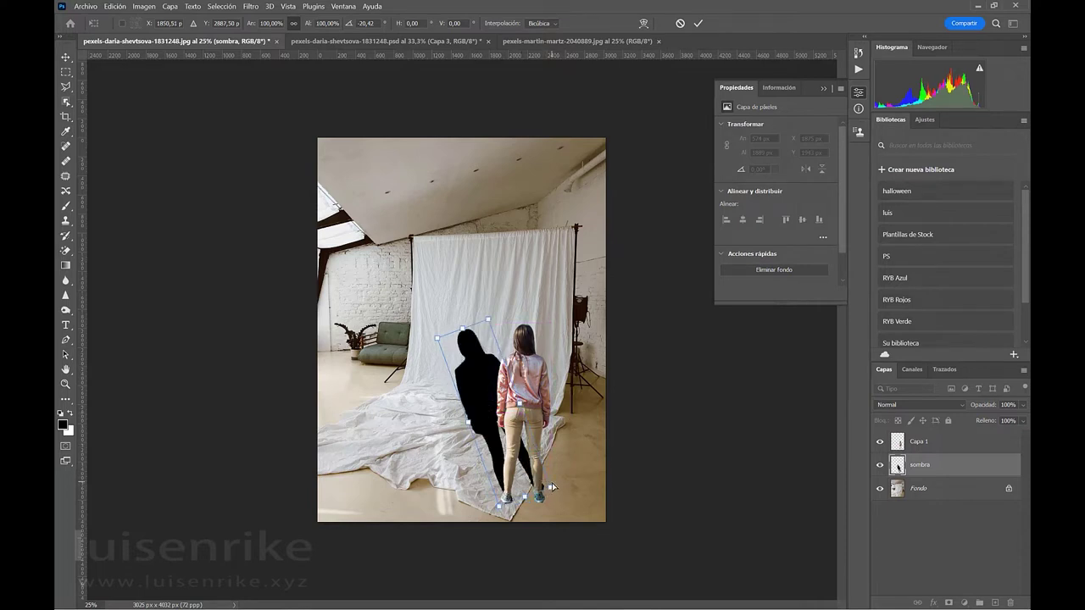
Skew the silhouette's lower edge to meet the woman's feet and stretch its upper end to about 121% height.
drag(552, 489, 551, 499)
drag(551, 501, 551, 500)
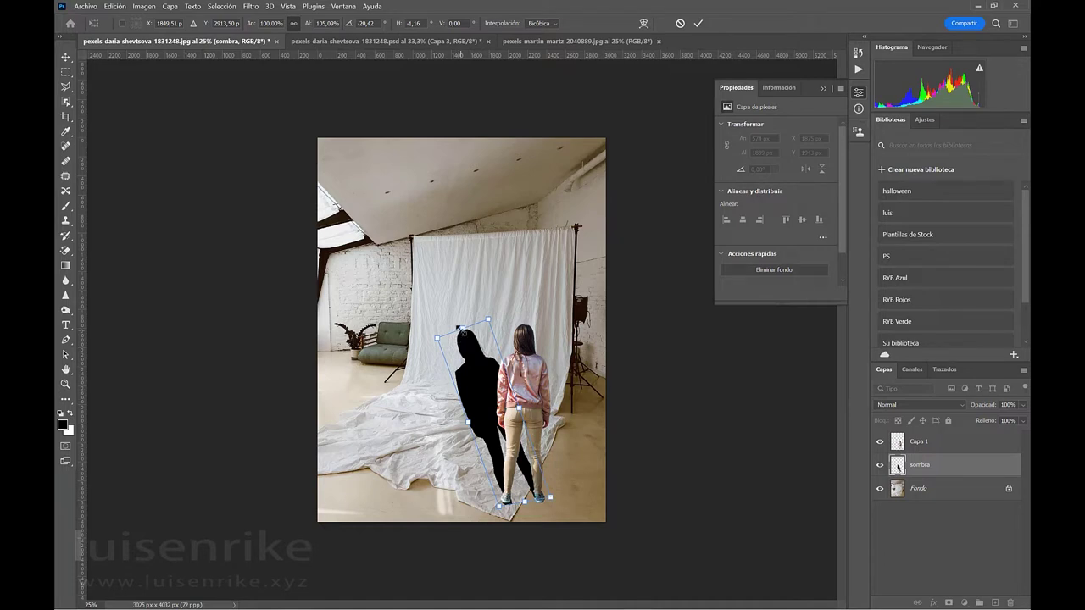
drag(462, 331, 435, 310)
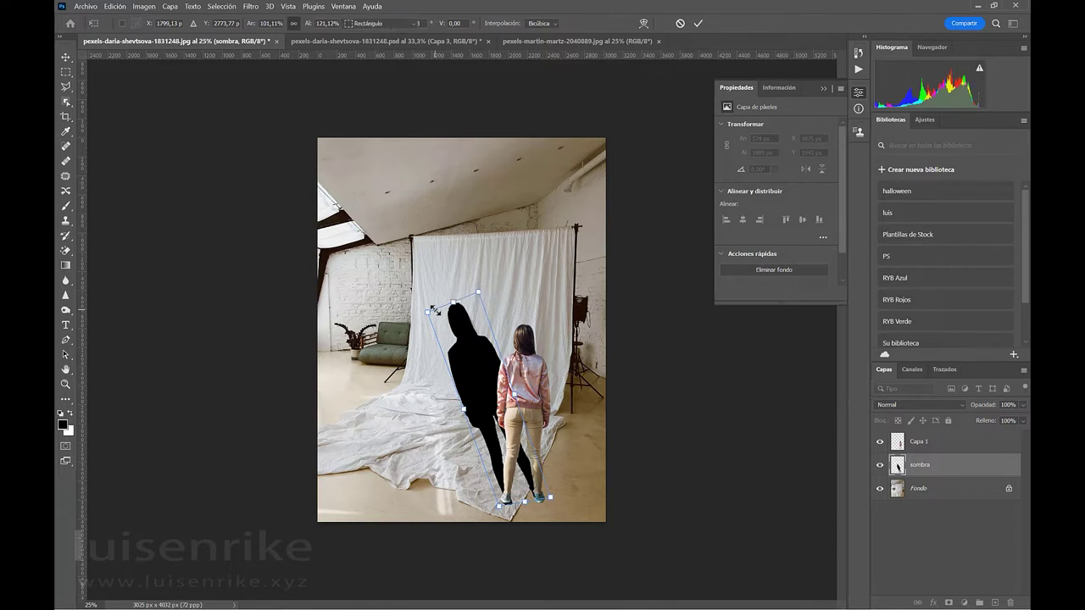
key(ctrl+h)
key(Return)
key(ctrl+0)
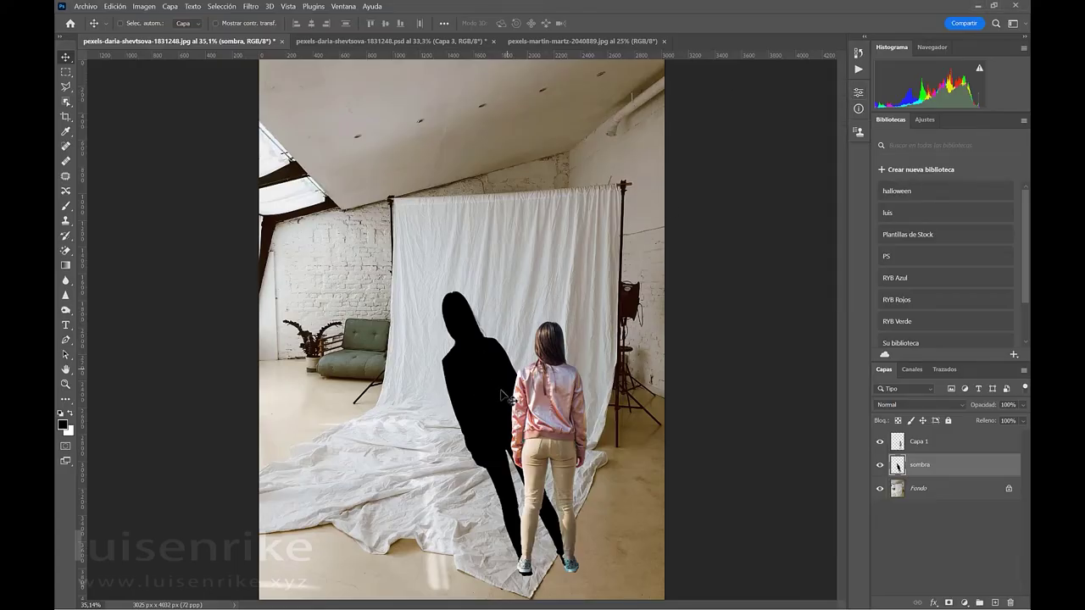
Narrow and slightly rotate the sombra silhouette, and distort its lower corners until both shadow feet meet the woman's shoes.
key(ctrl+t)
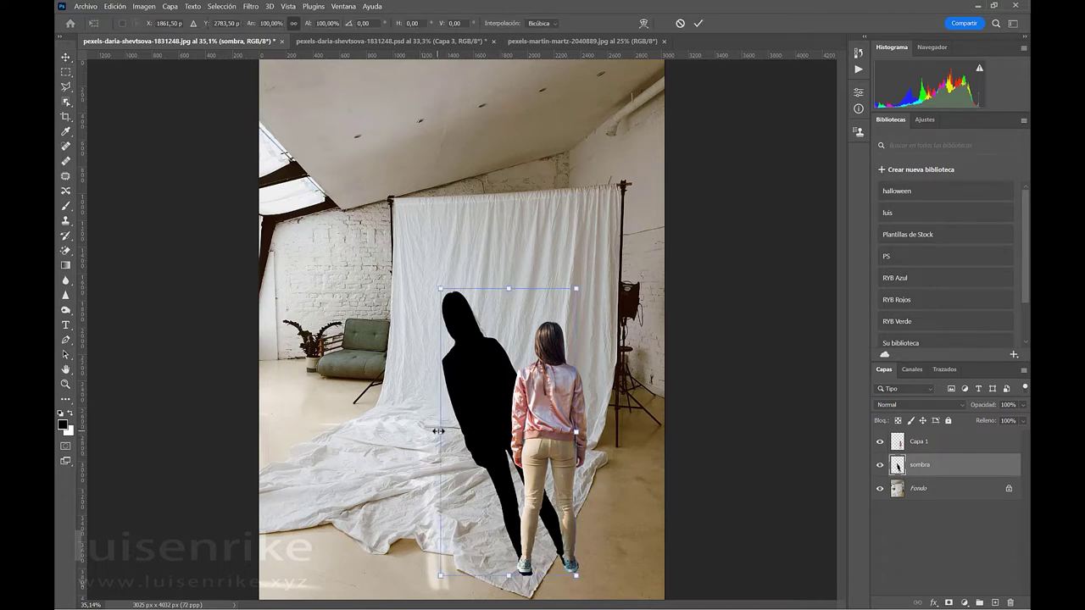
drag(438, 431, 446, 431)
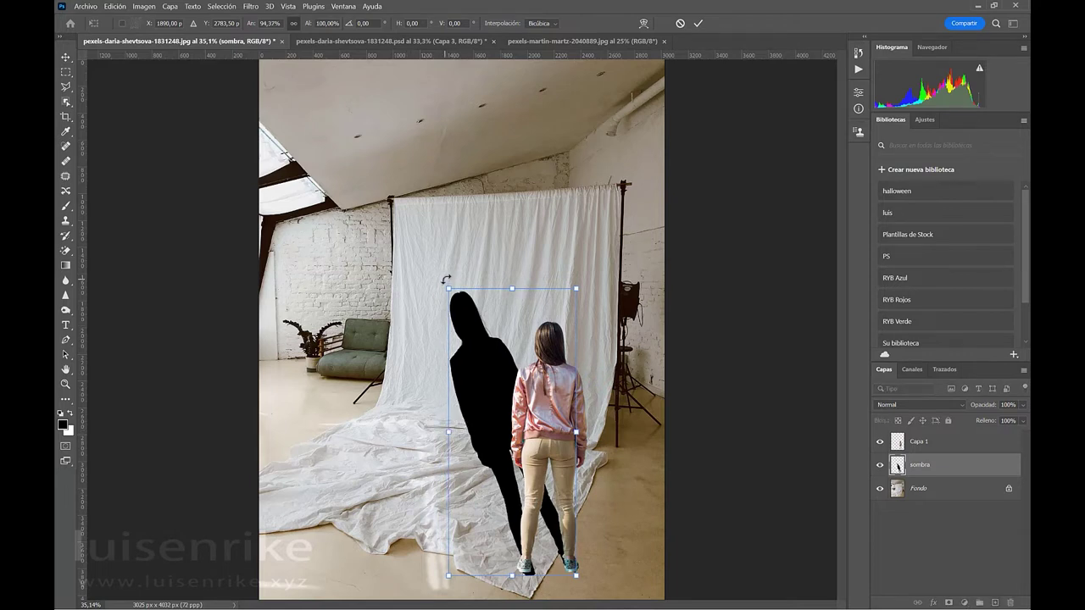
drag(446, 280, 448, 281)
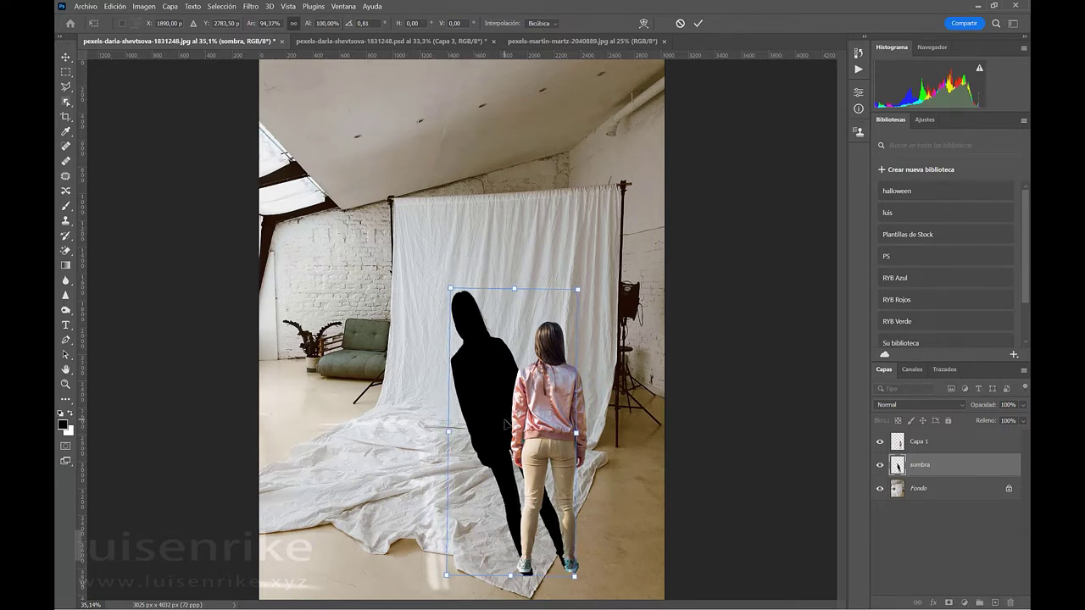
drag(507, 424, 504, 421)
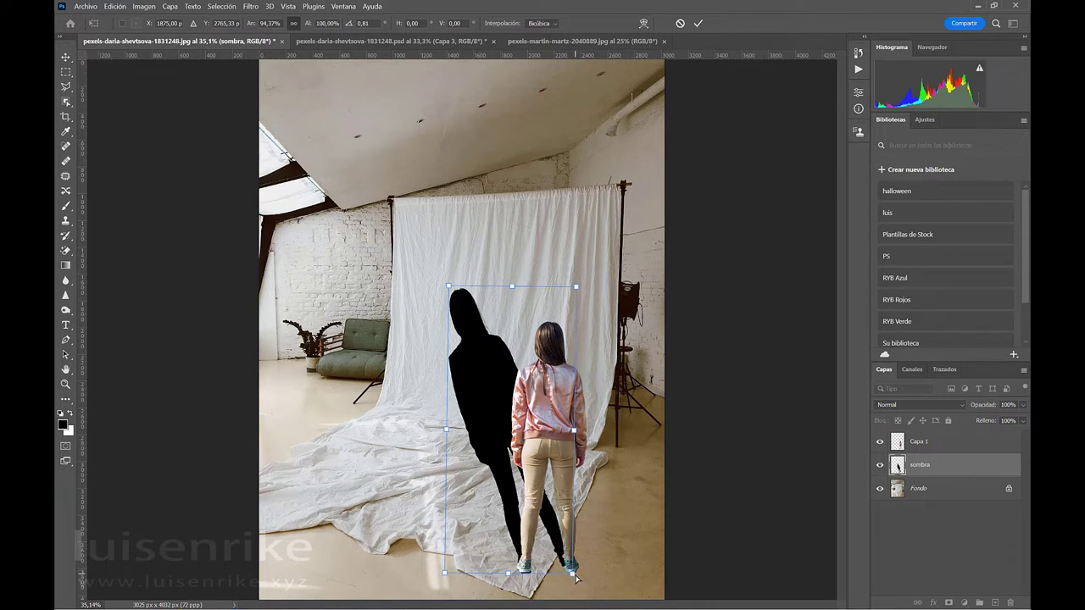
drag(575, 578, 581, 582)
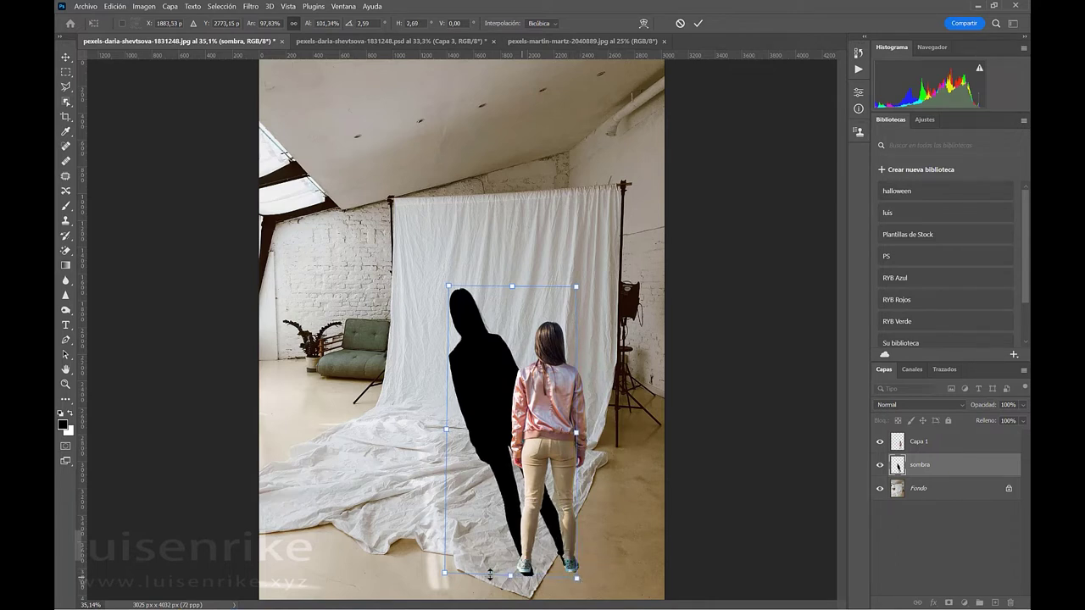
drag(444, 574, 439, 569)
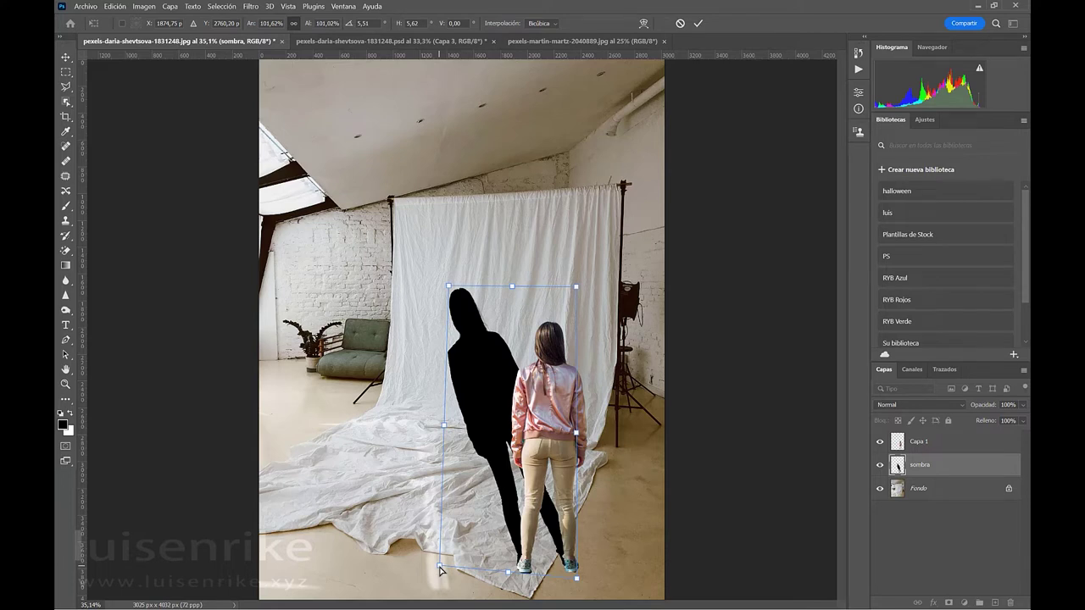
key(Return)
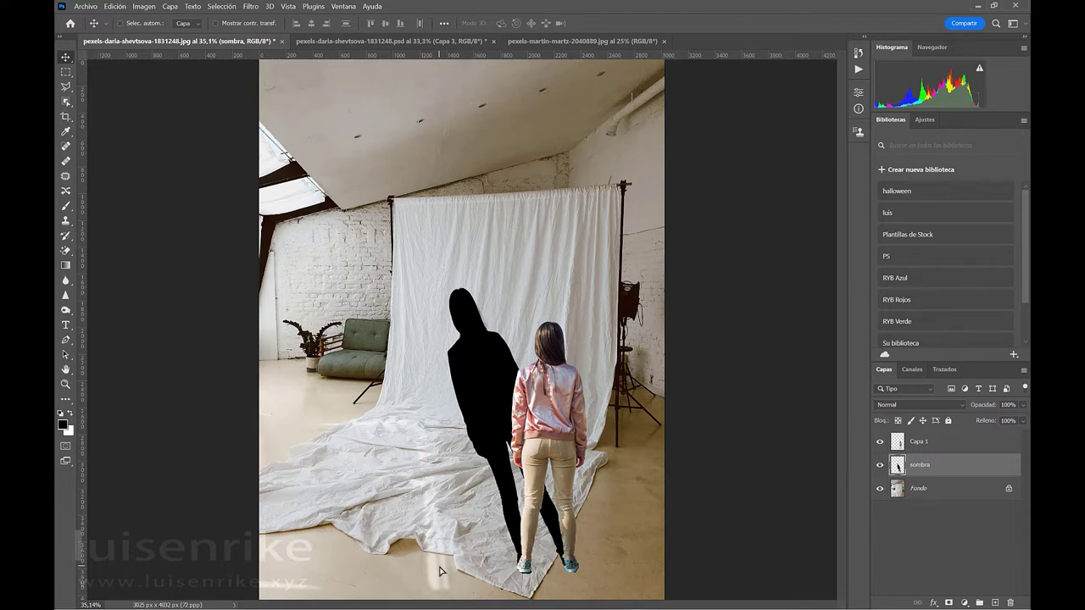
Duplicate the sombra layer as a backup, hide the copy, and make the original sombra layer active.
click(66, 72)
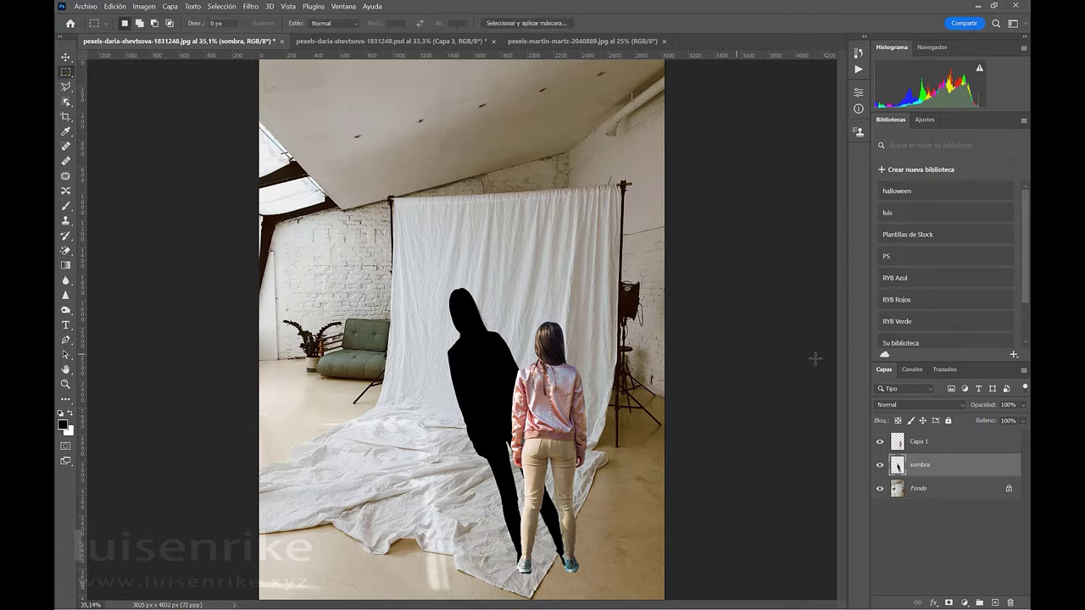
drag(958, 473, 995, 601)
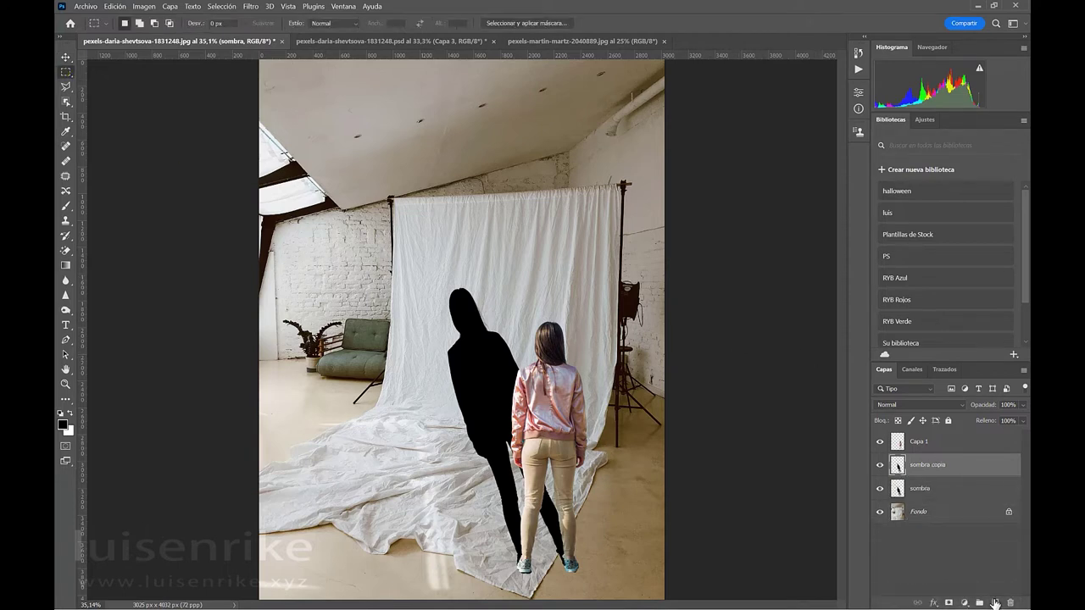
click(880, 466)
click(916, 489)
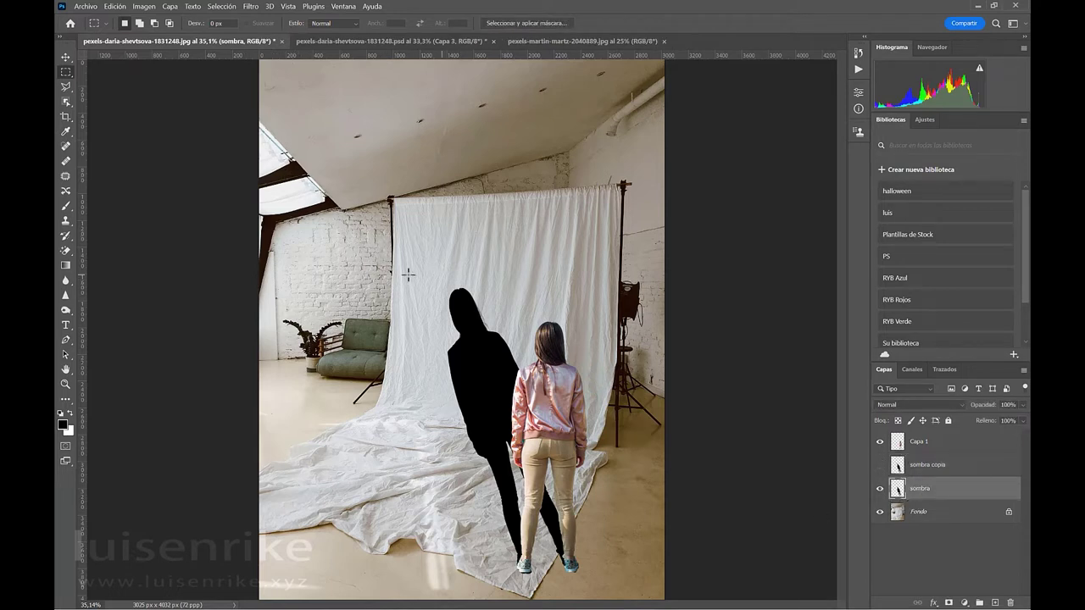
Cut the silhouette's upper body, above where the backdrop meets the floor, from sombra onto a new layer using a four-sided Polygonal Lasso selection.
drag(392, 272, 592, 419)
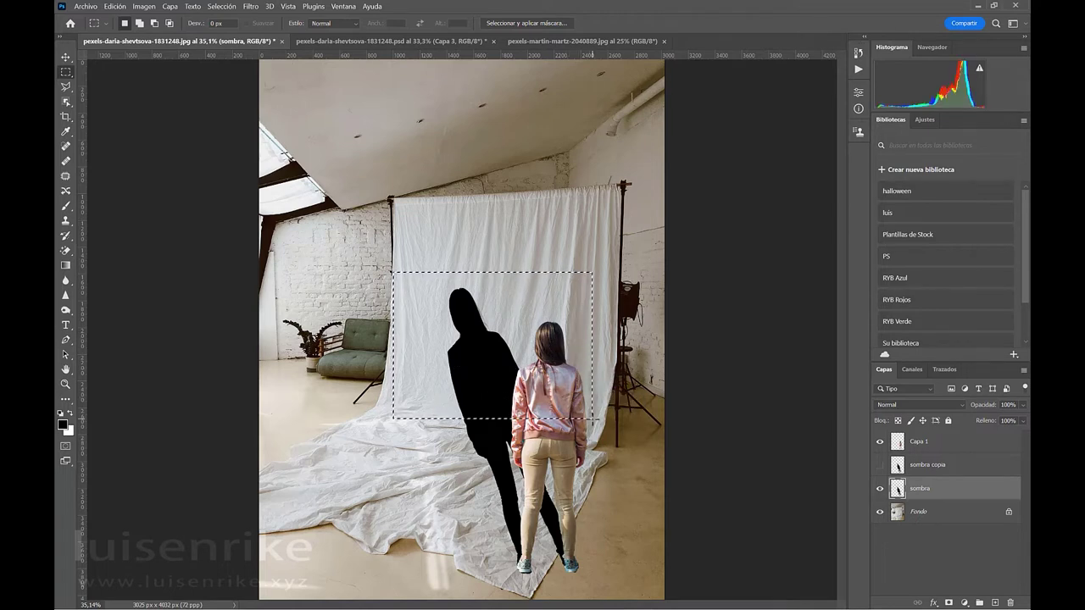
click(65, 86)
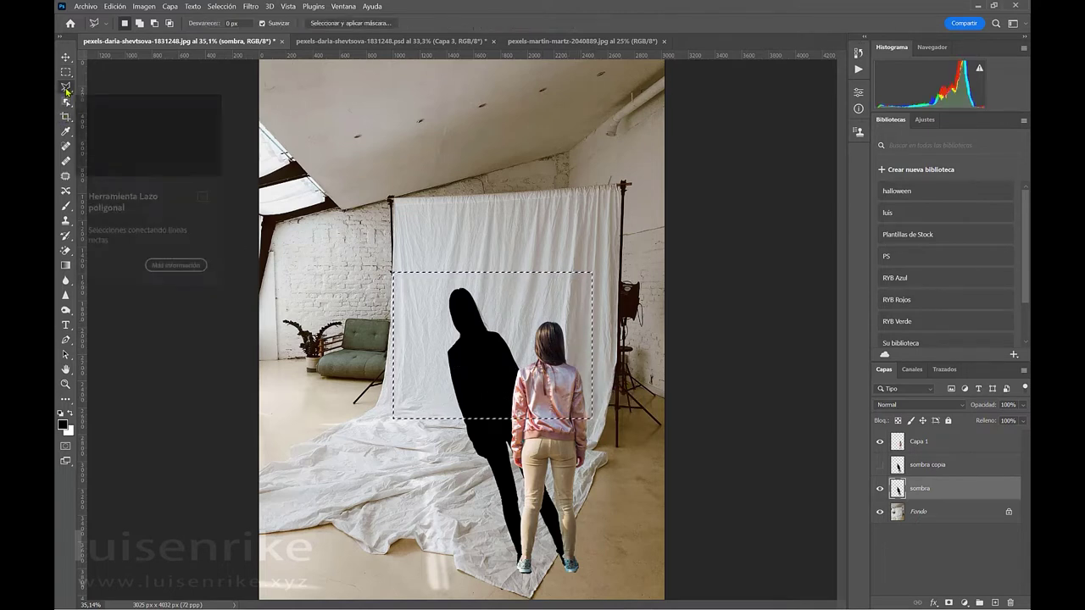
key(ctrl+d)
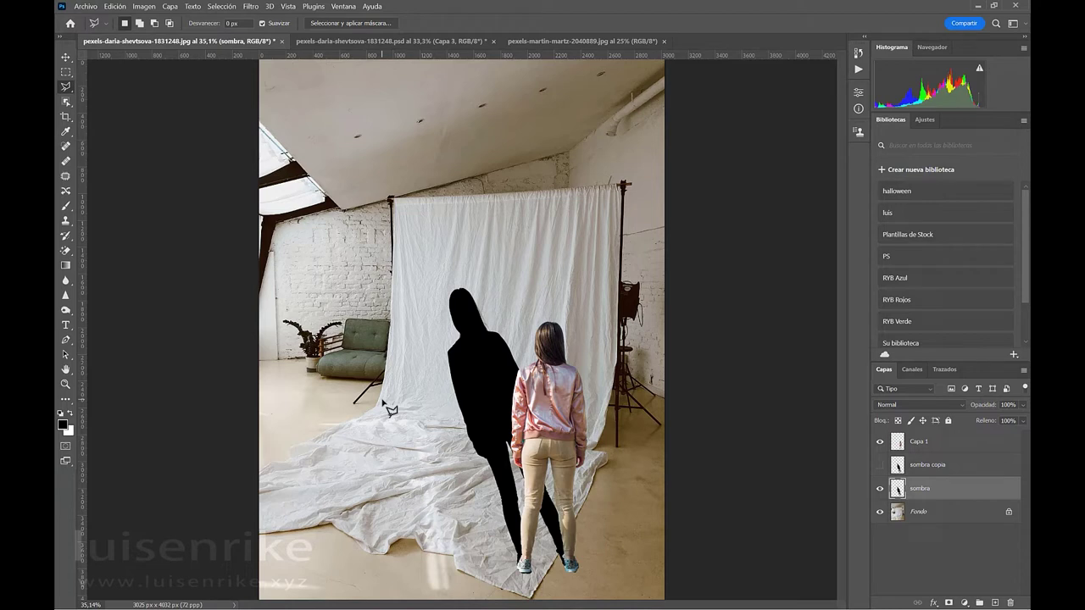
click(434, 414)
click(585, 440)
click(524, 224)
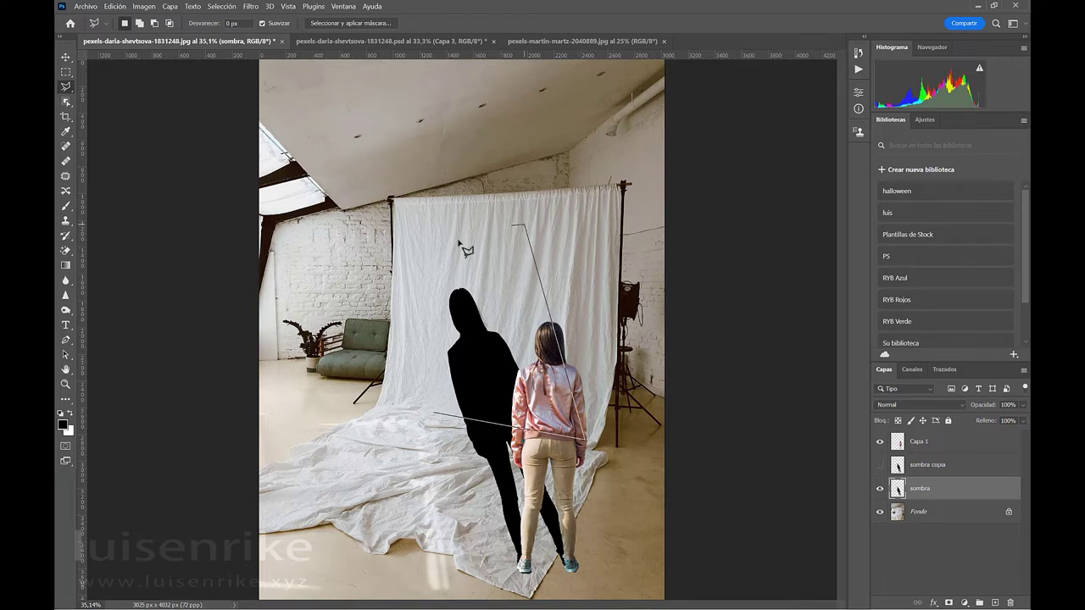
click(409, 244)
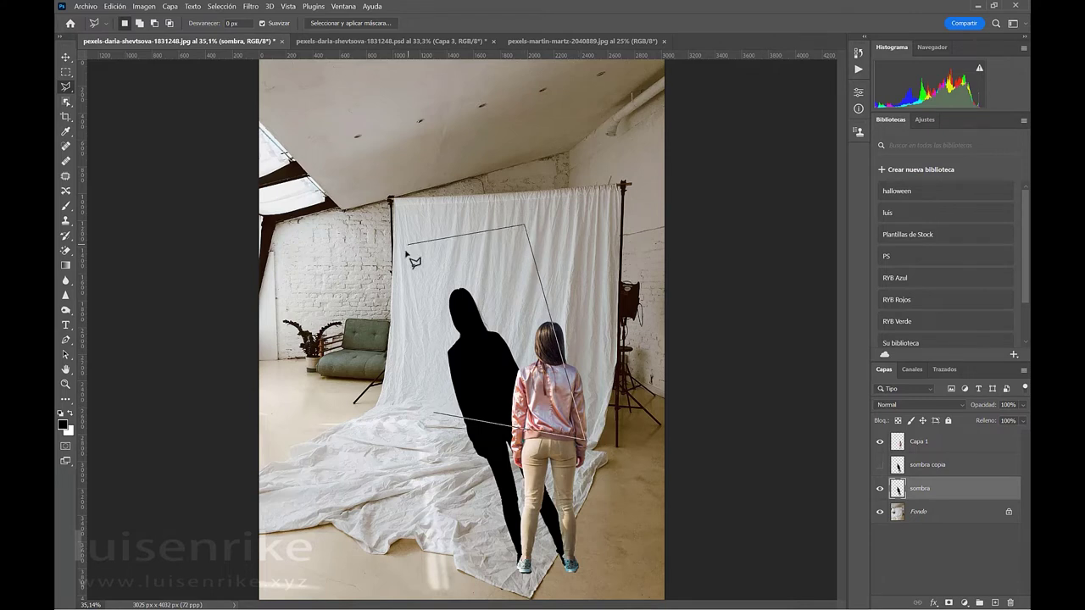
click(439, 424)
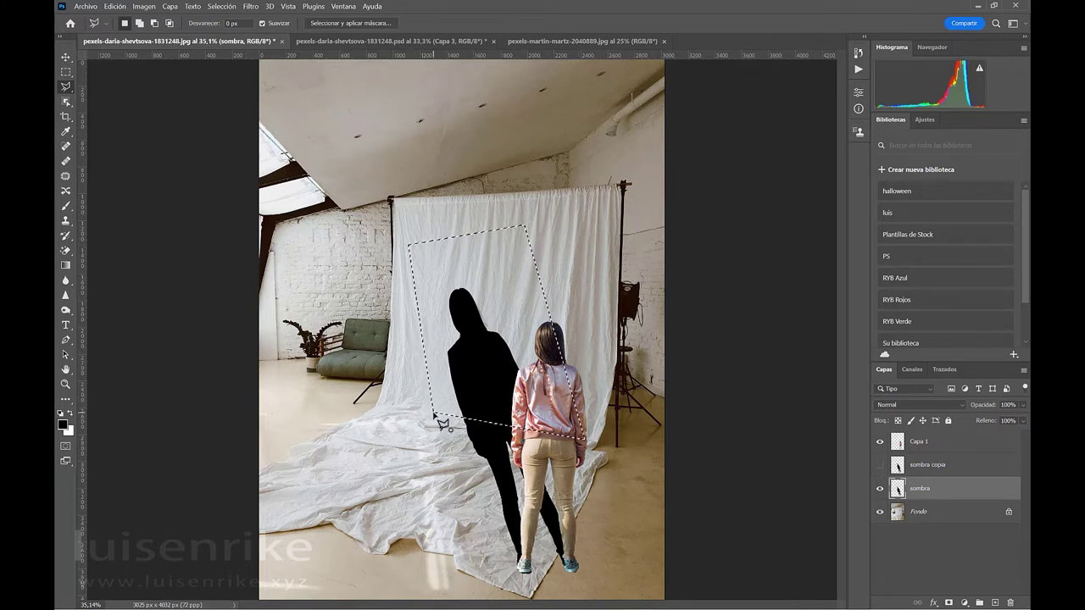
right_click(469, 375)
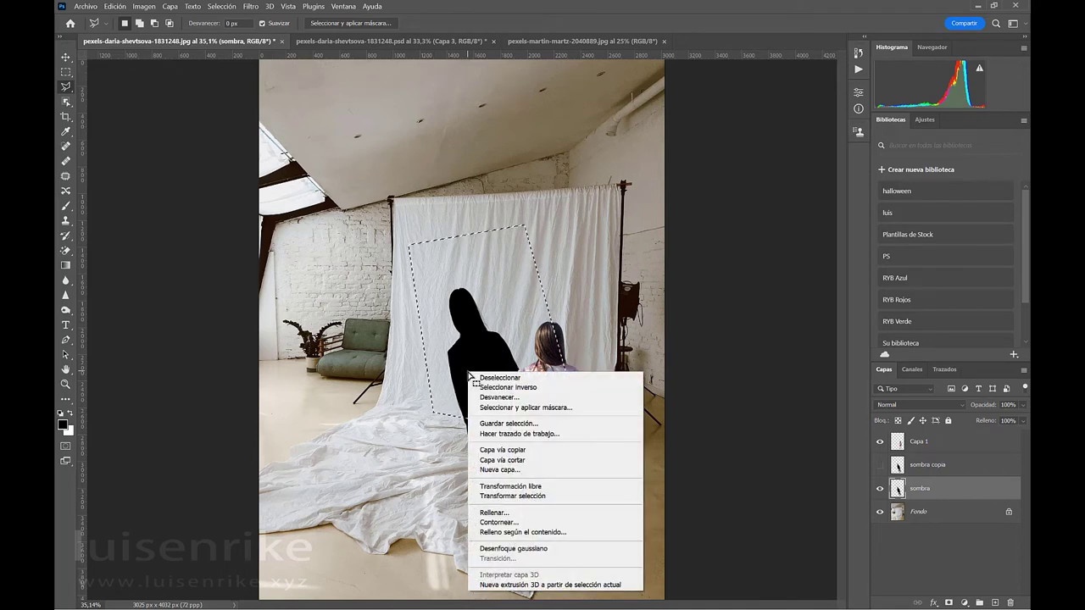
click(533, 465)
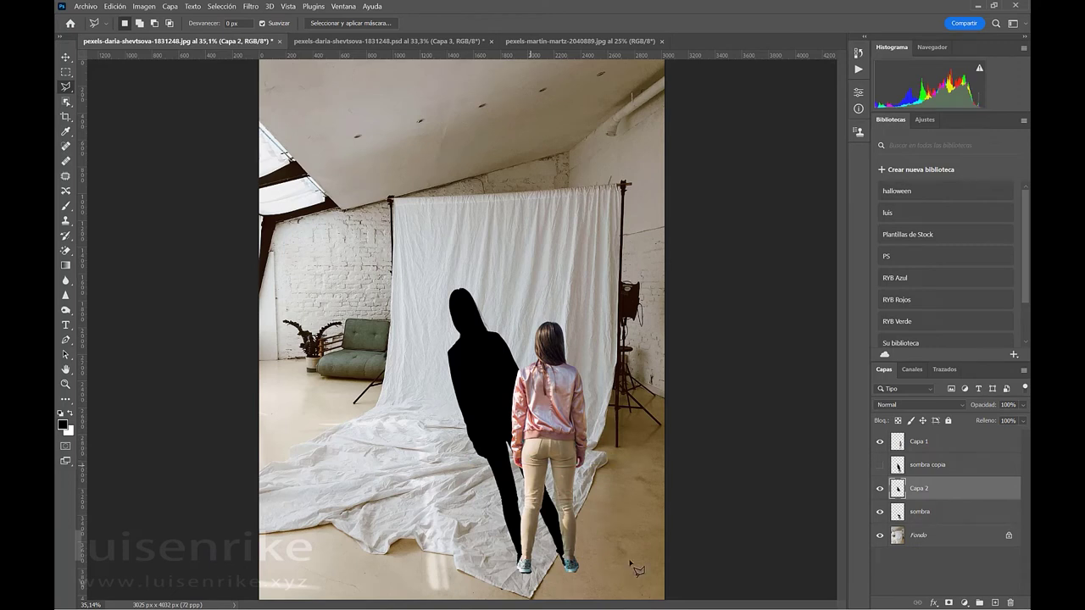
click(880, 489)
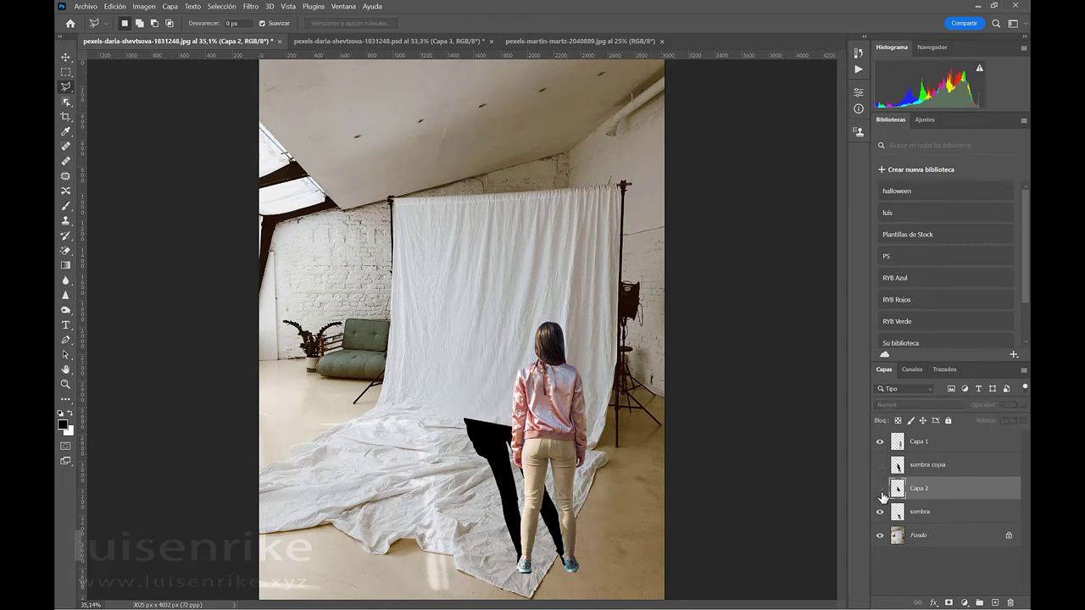
click(881, 492)
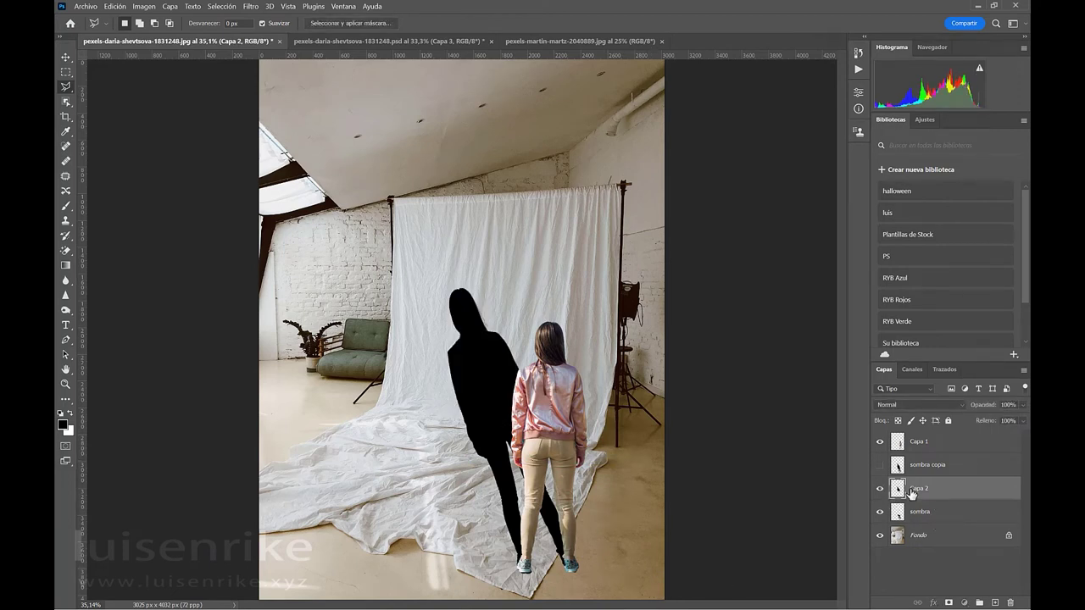
Skew the cut upper body on Capa 2 about -17.7° horizontally so it stands upright against the backdrop.
key(ctrl+t)
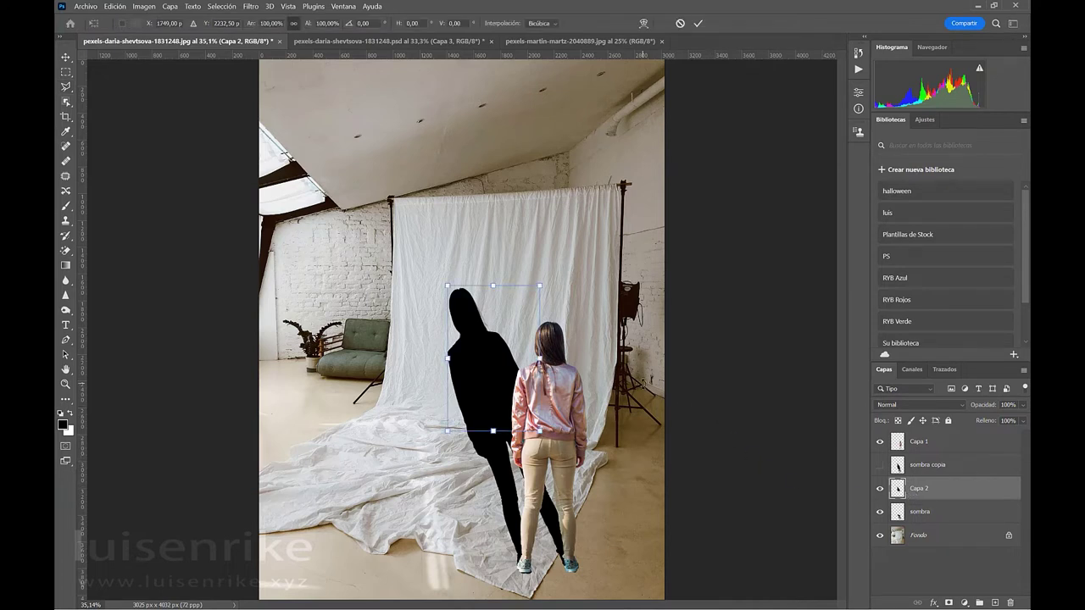
drag(476, 321, 462, 277)
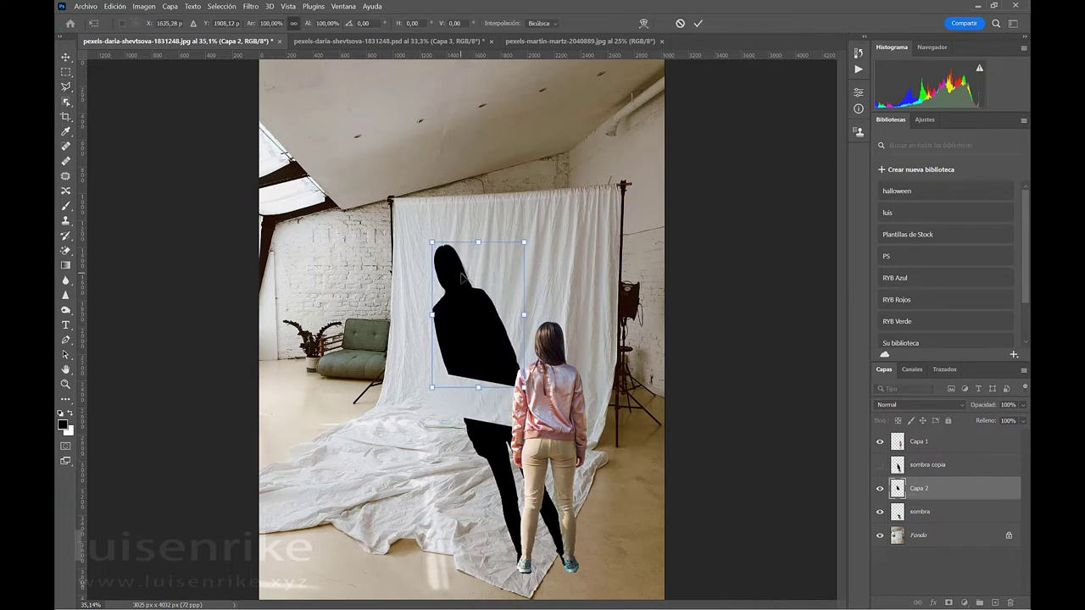
key(ctrl+z)
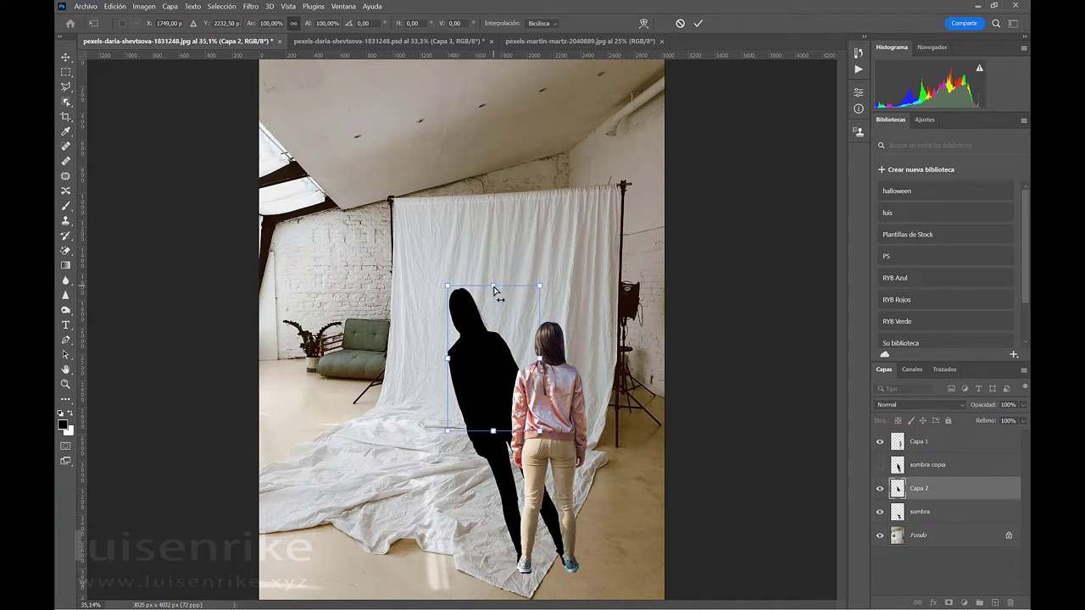
drag(494, 290, 543, 290)
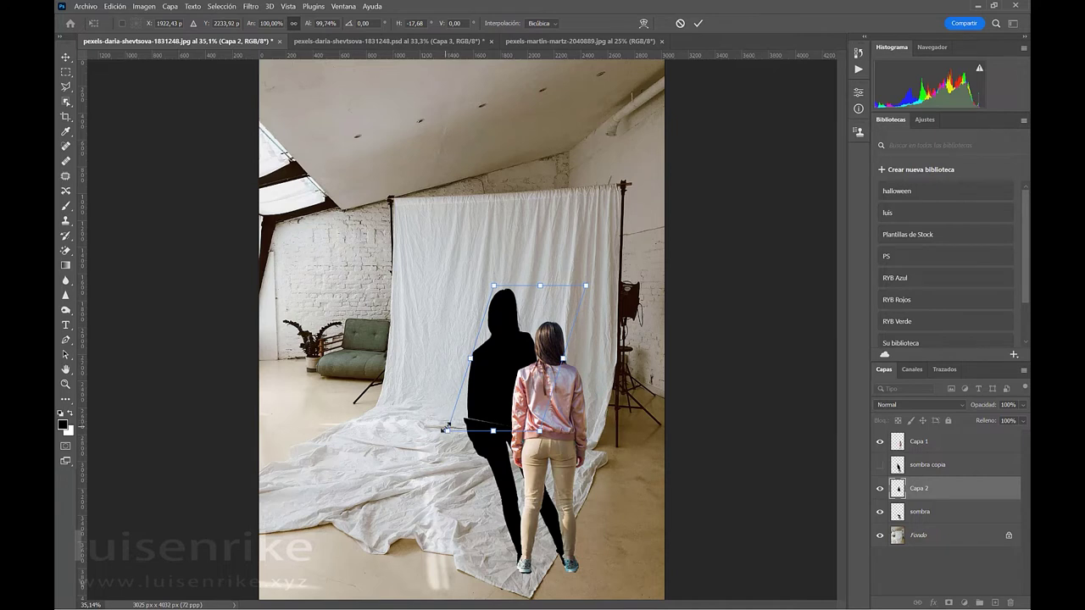
Distort the upper body's lower-left corner outward to about 106% width so its waist lines up with the shadow's legs.
right_click(451, 436)
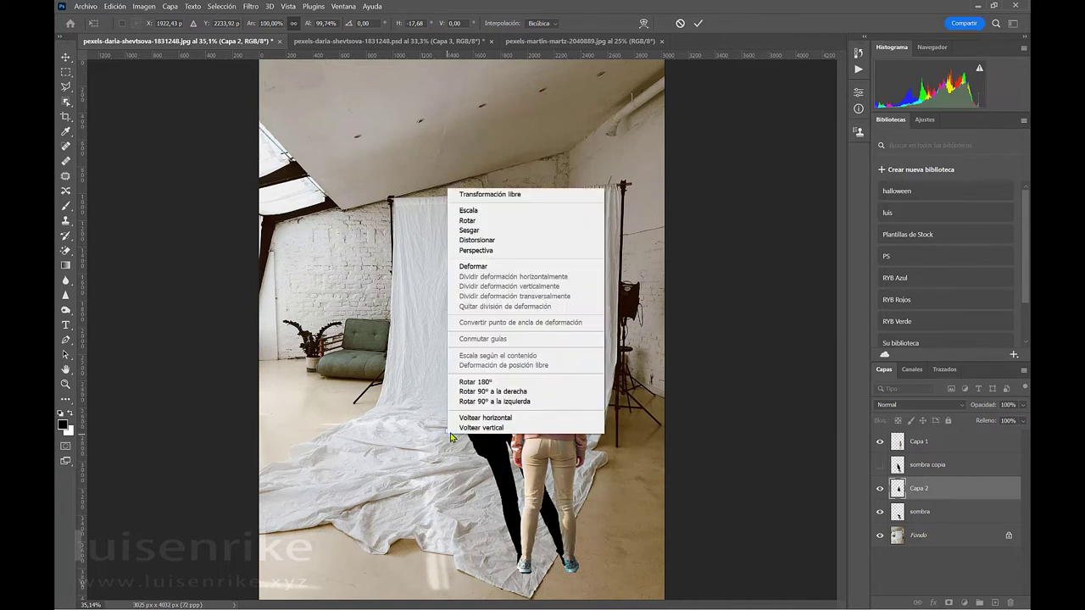
click(458, 449)
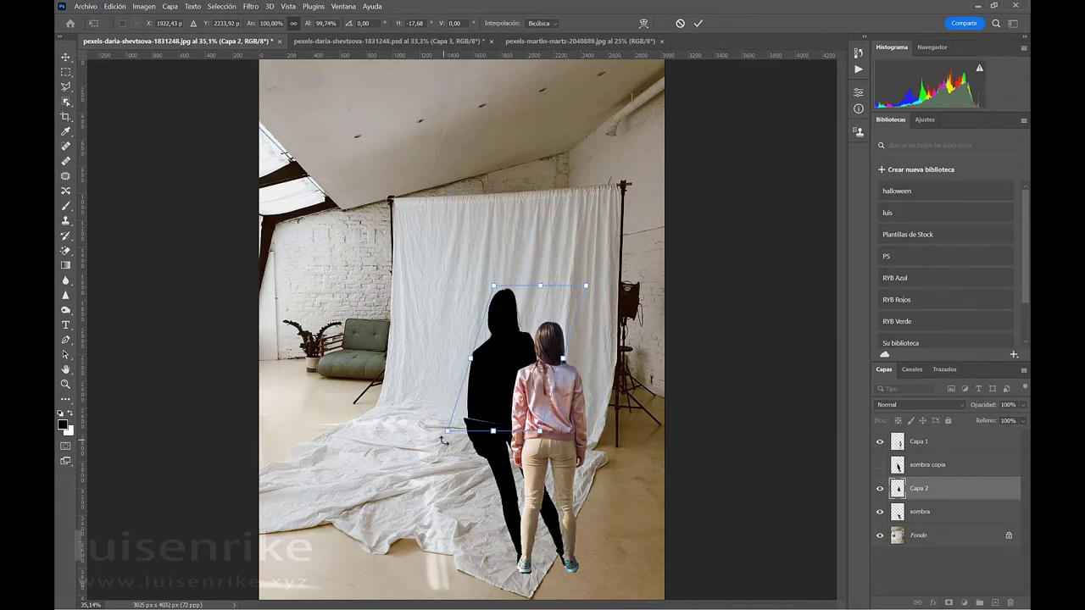
drag(449, 434, 444, 436)
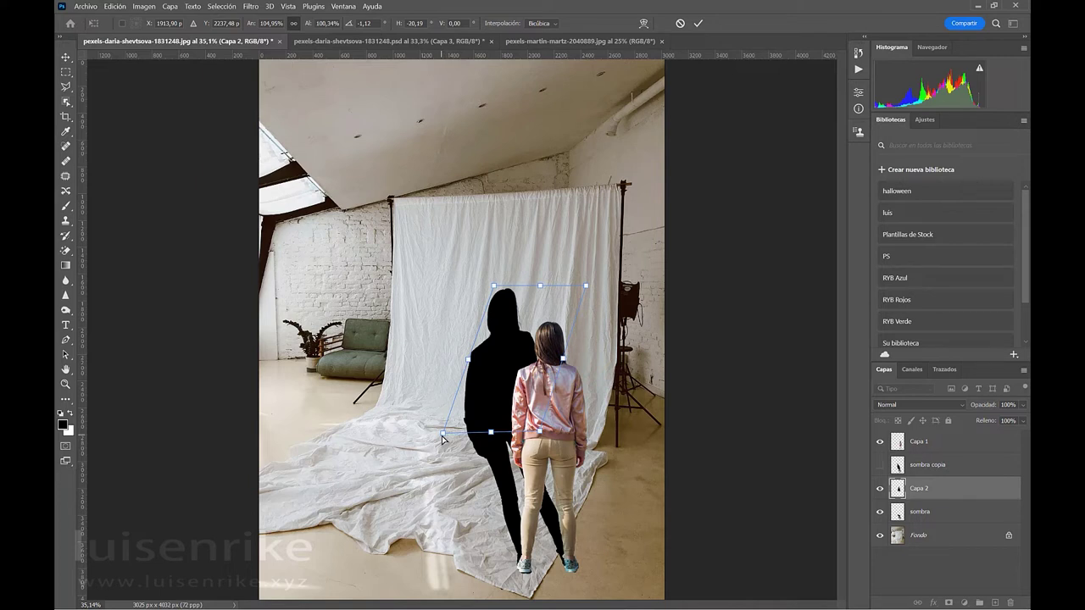
drag(441, 439, 440, 438)
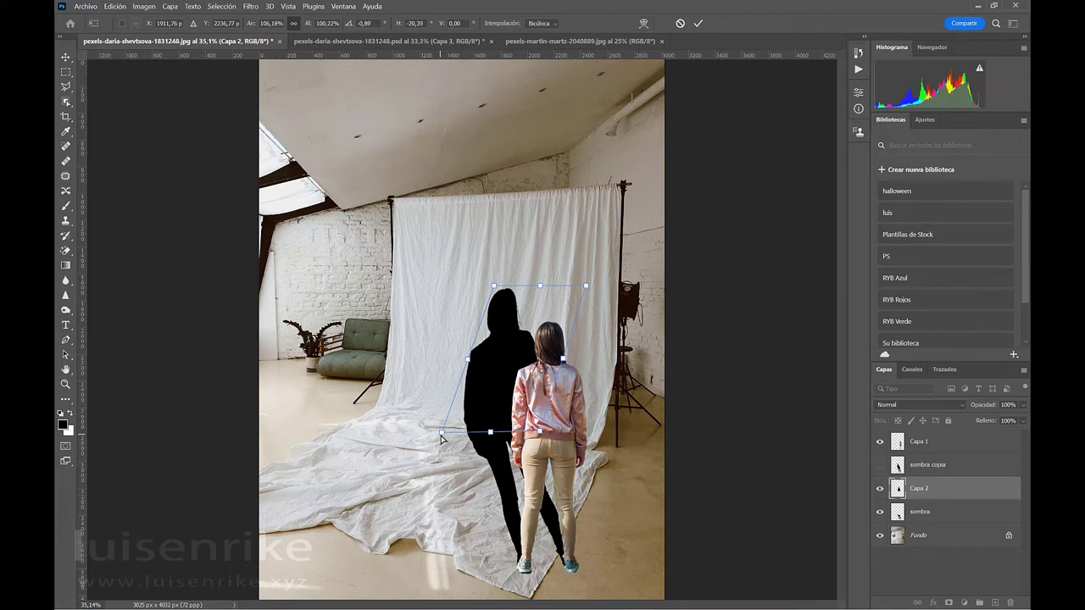
key(Return)
Merge Capa 2 and the sombra layer into a single shadow layer.
key(l)
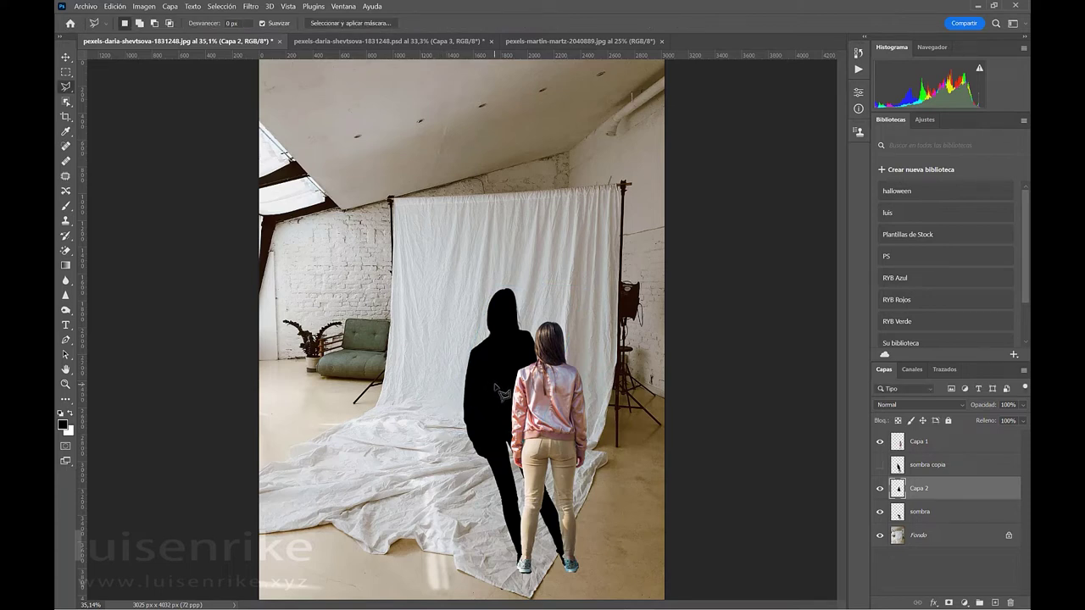
shift+click(926, 512)
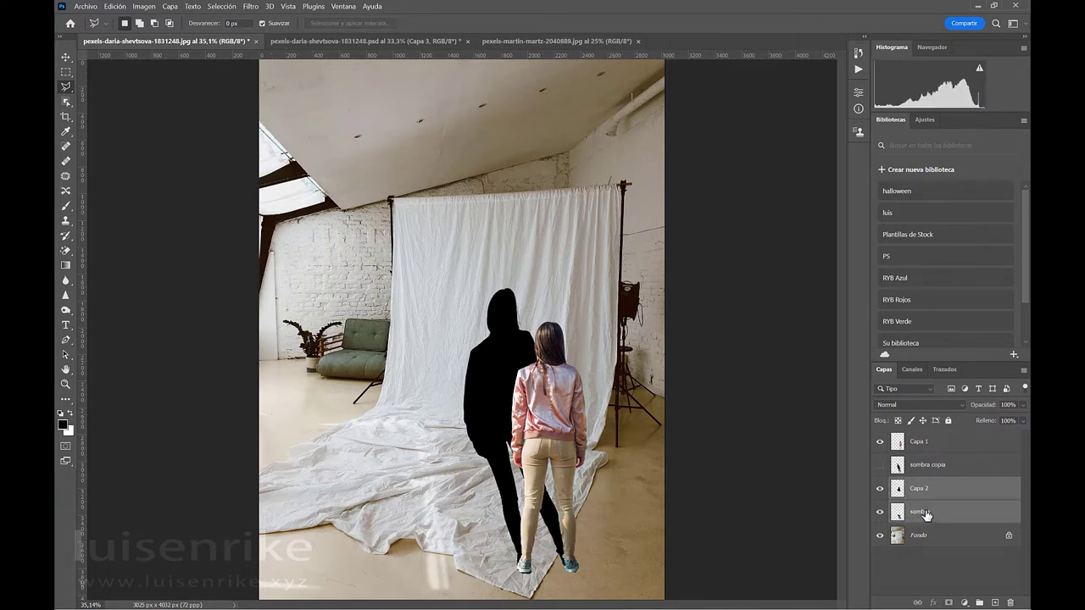
key(ctrl+e)
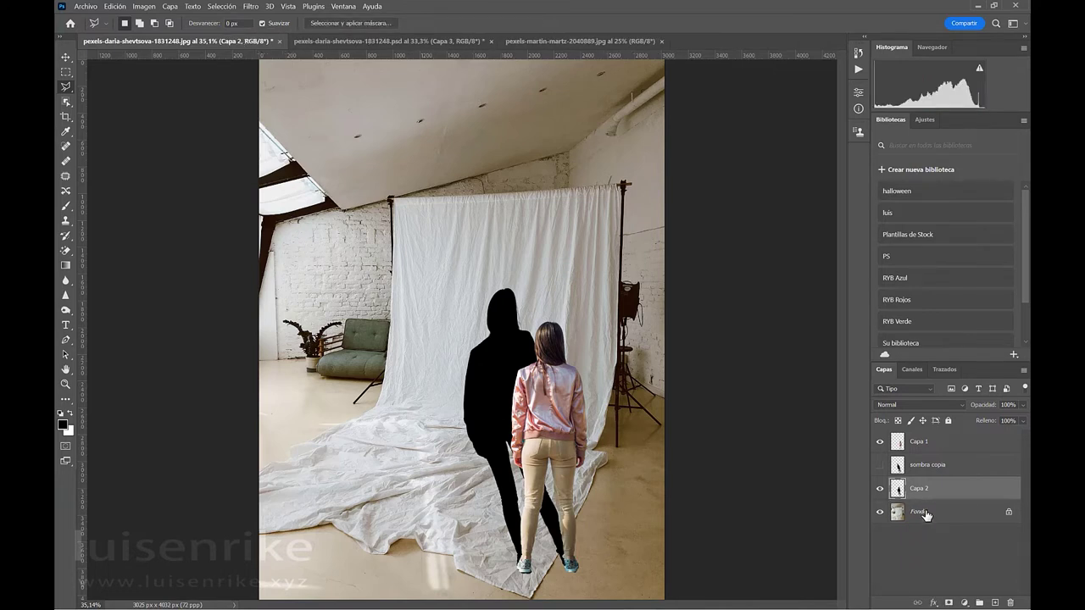
Soften the merged shadow on Capa 2 with a 40-pixel Gaussian Blur and lower its opacity to 21%.
click(252, 7)
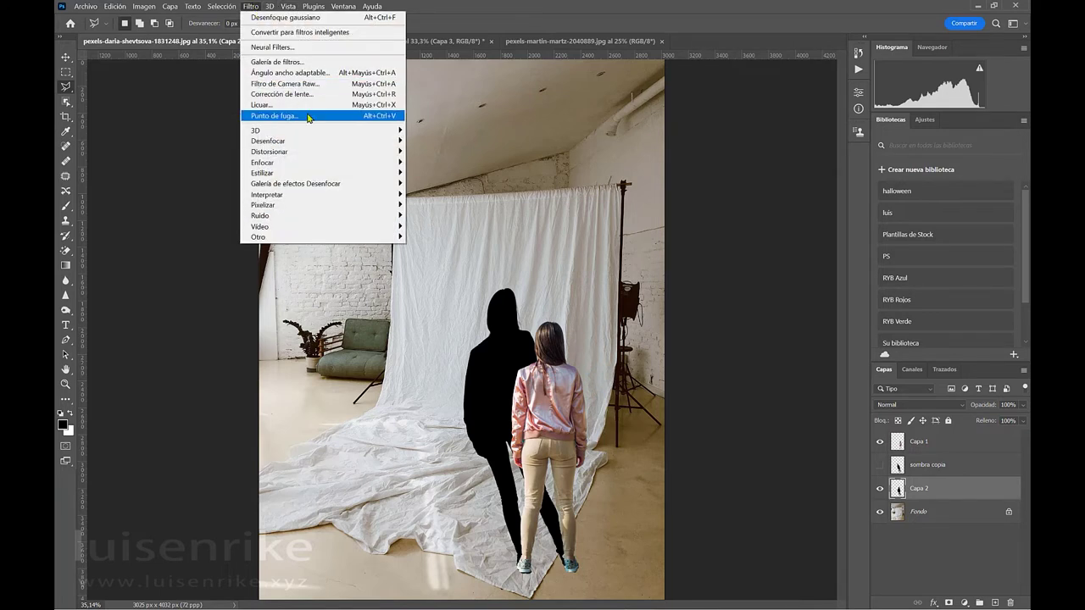
mouse_move(299, 152)
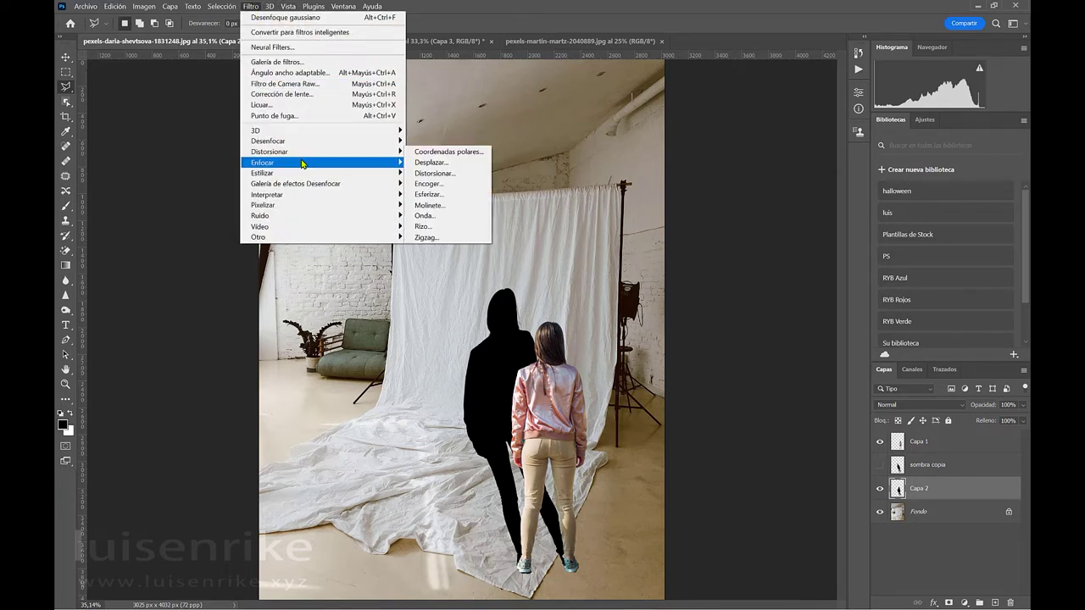
mouse_move(351, 140)
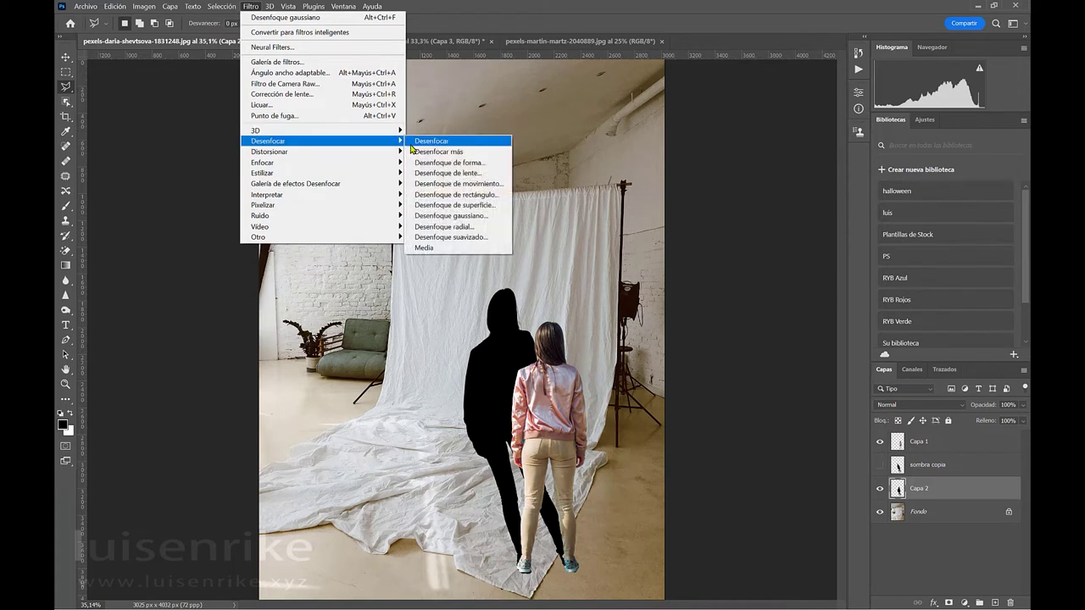
click(480, 218)
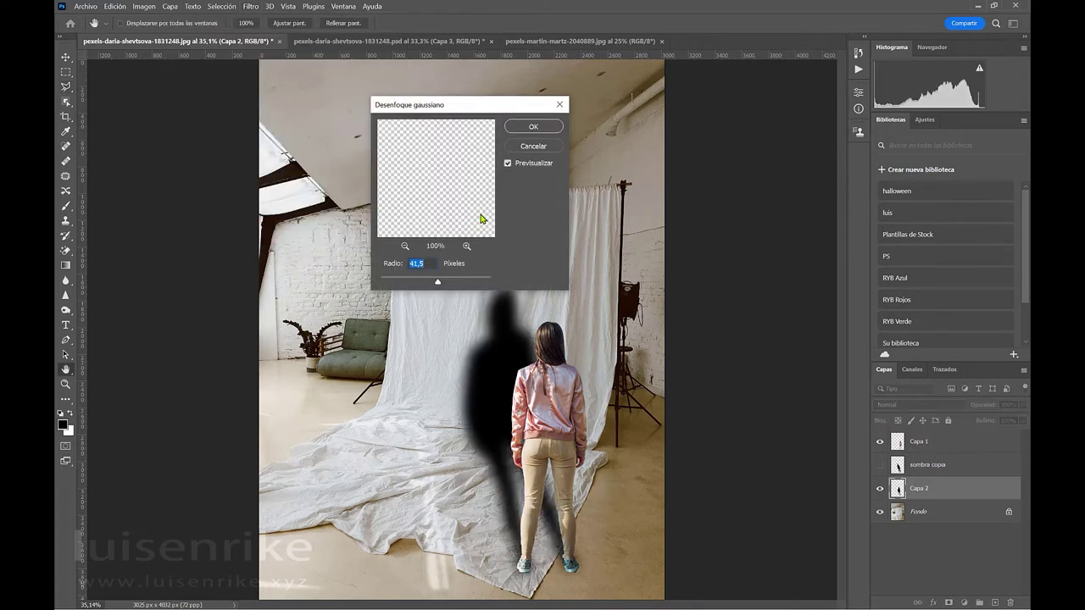
text(40)
click(556, 126)
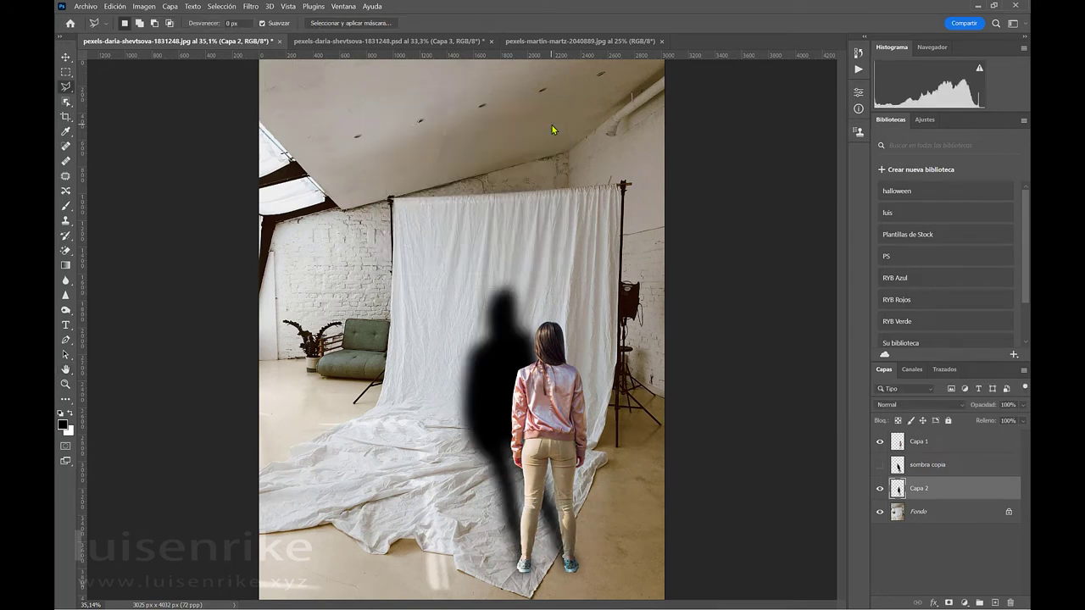
click(1023, 406)
drag(1022, 416, 981, 420)
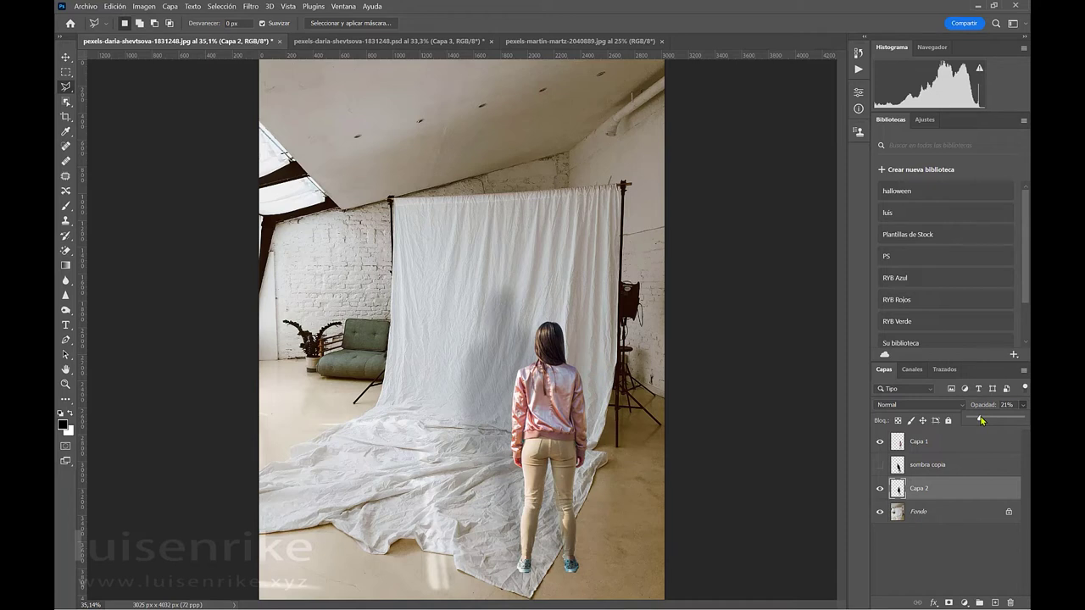
Hide the Capa 2 shadow, then show and select the sombra copia layer.
click(879, 490)
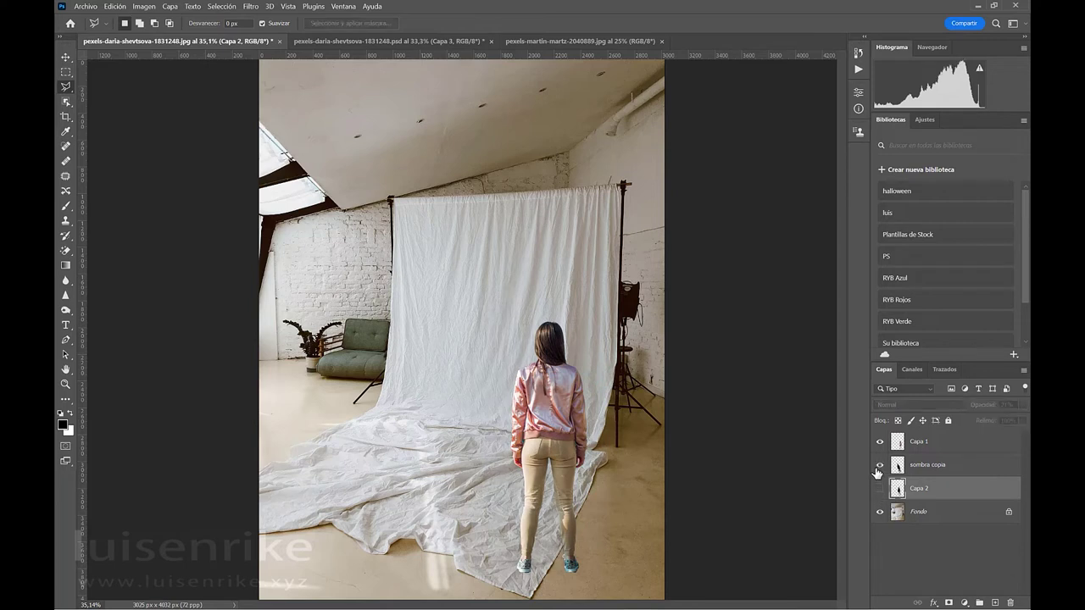
click(879, 466)
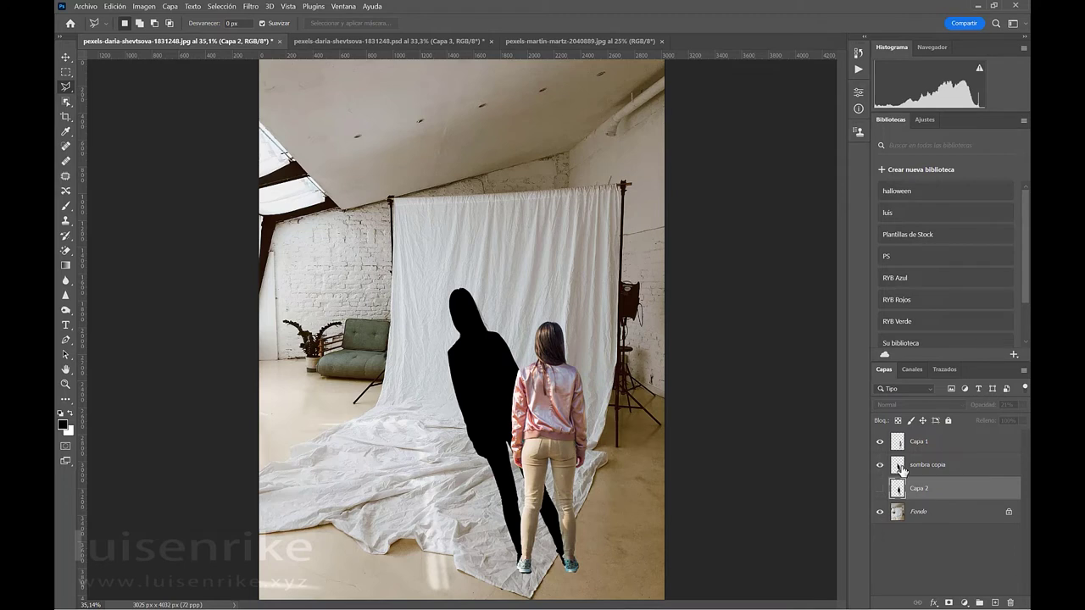
click(918, 473)
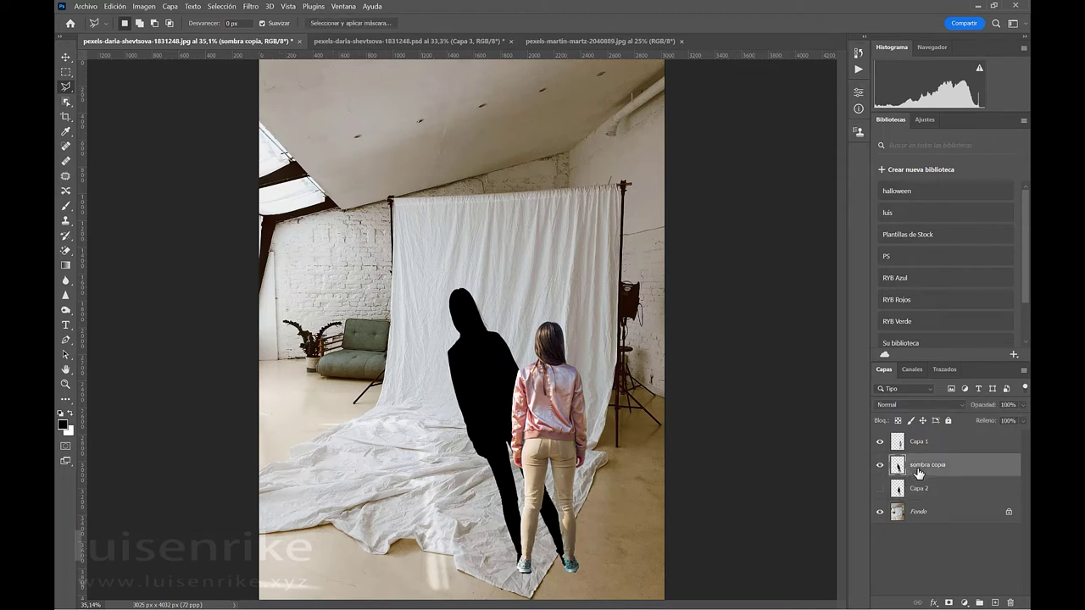
Stretch the leaning silhouette on sombra copia upward to about 111% height with a horizontal skew of about 2.6°, keeping its feet in place.
key(ctrl+t)
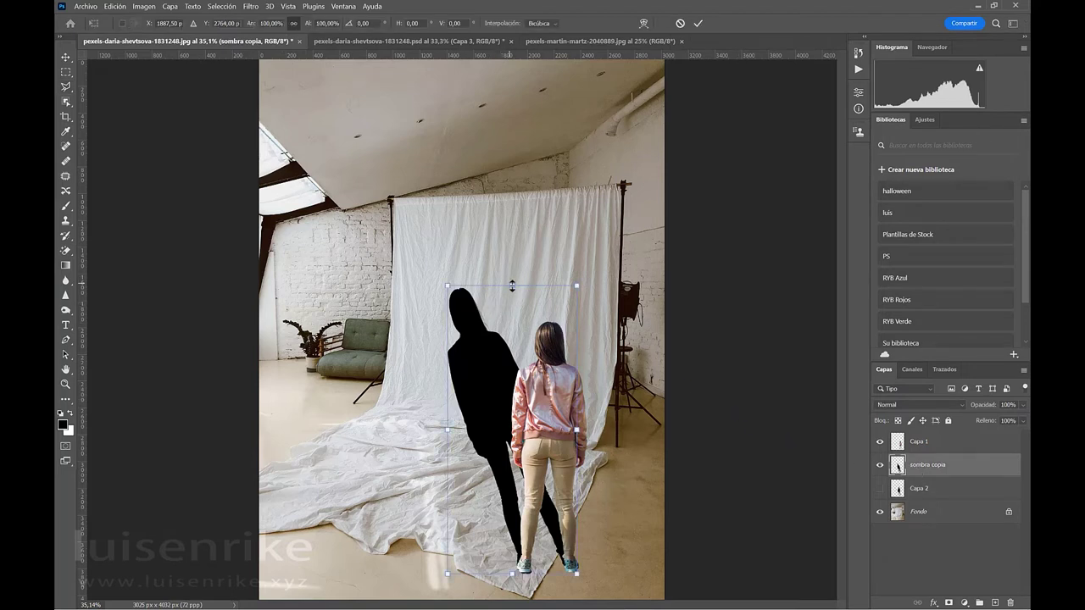
drag(512, 286, 499, 257)
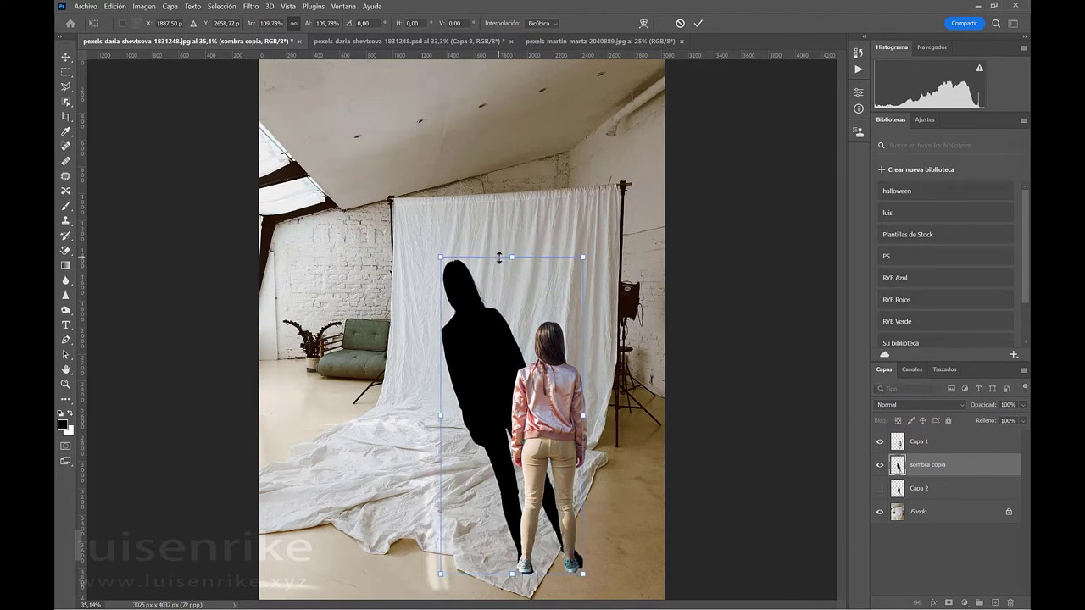
key(ctrl+z)
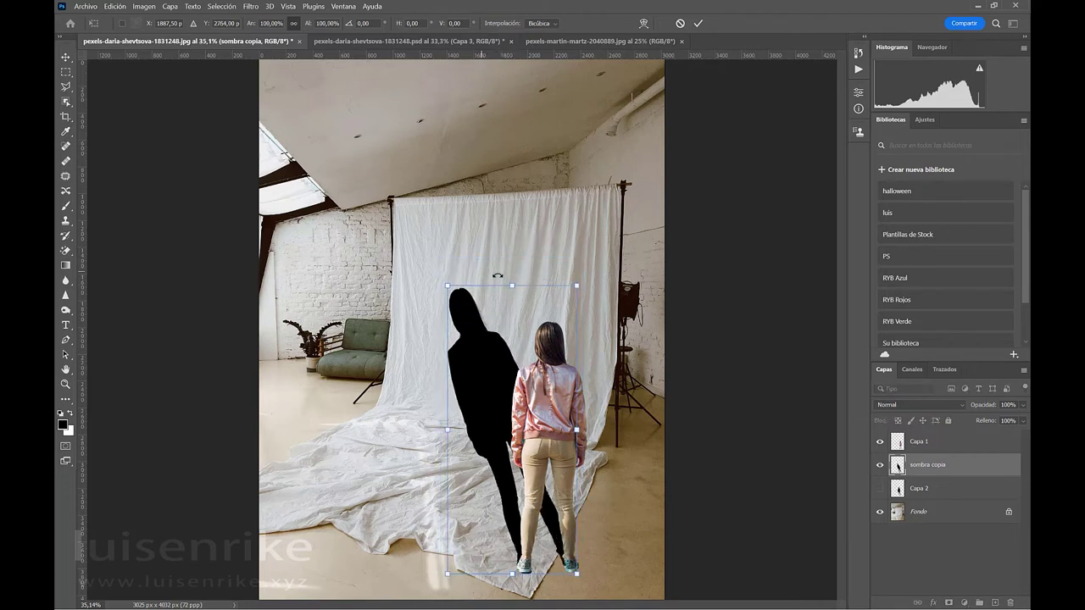
drag(512, 289, 497, 257)
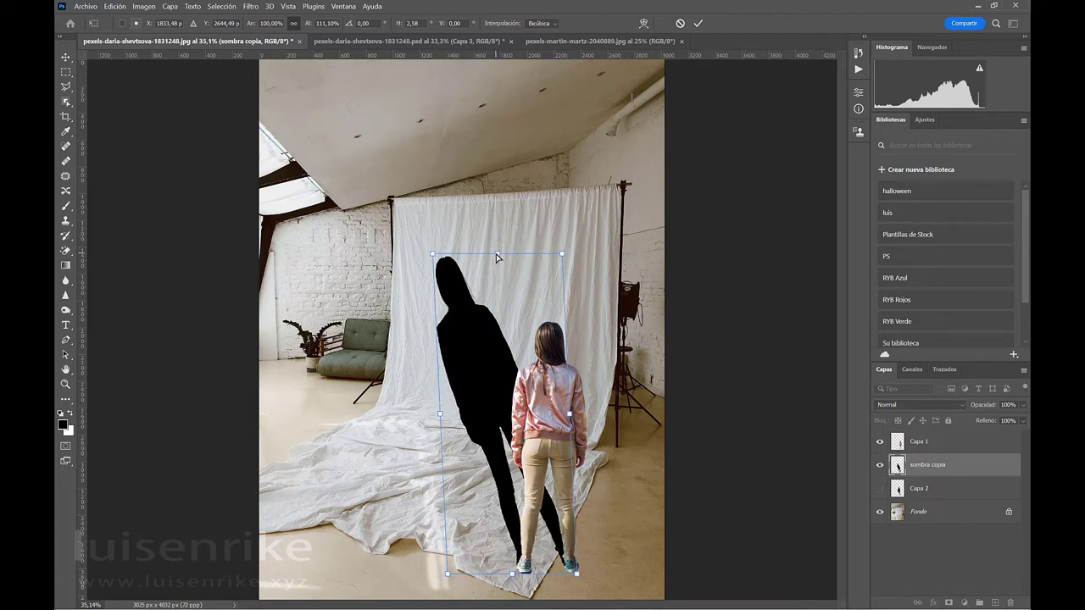
key(Return)
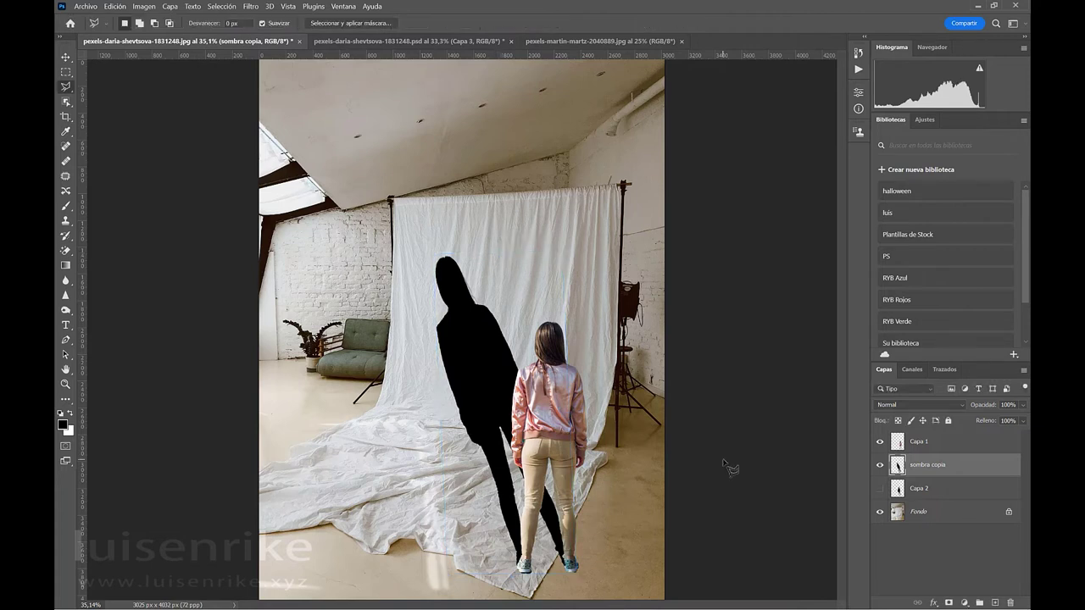
In Liquify, freeze the silhouette's legs below the line where backdrop meets floor, masking with brush sizes 100 and 418.
click(252, 7)
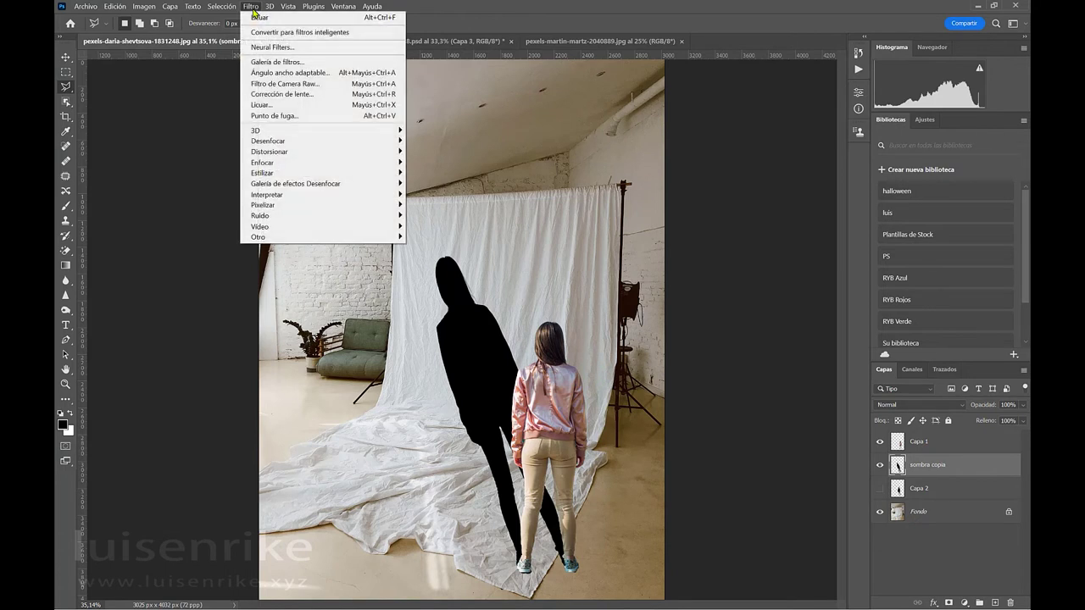
click(270, 107)
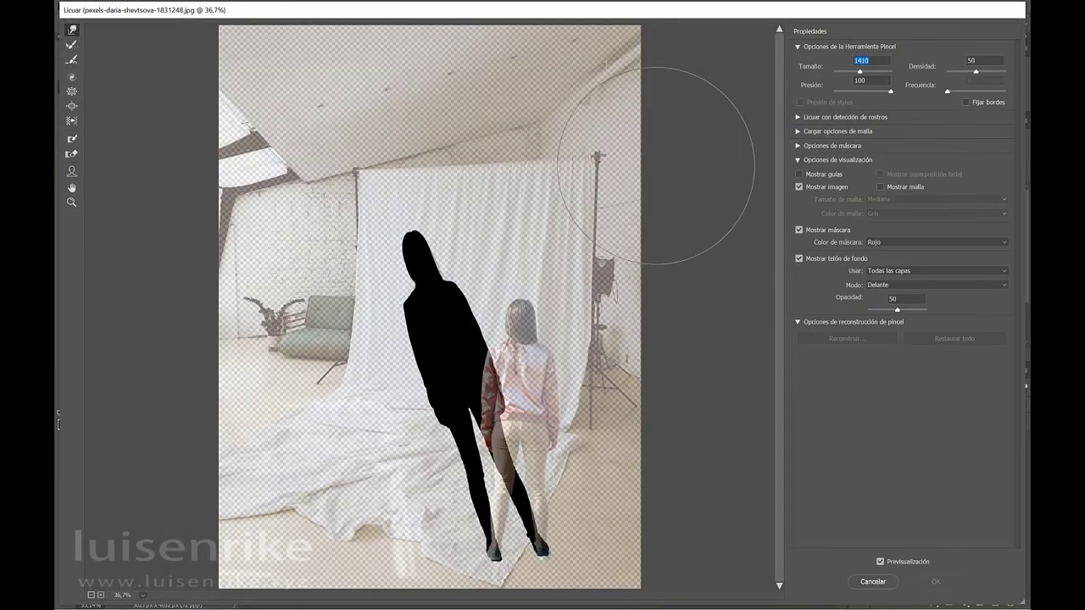
click(799, 257)
click(799, 258)
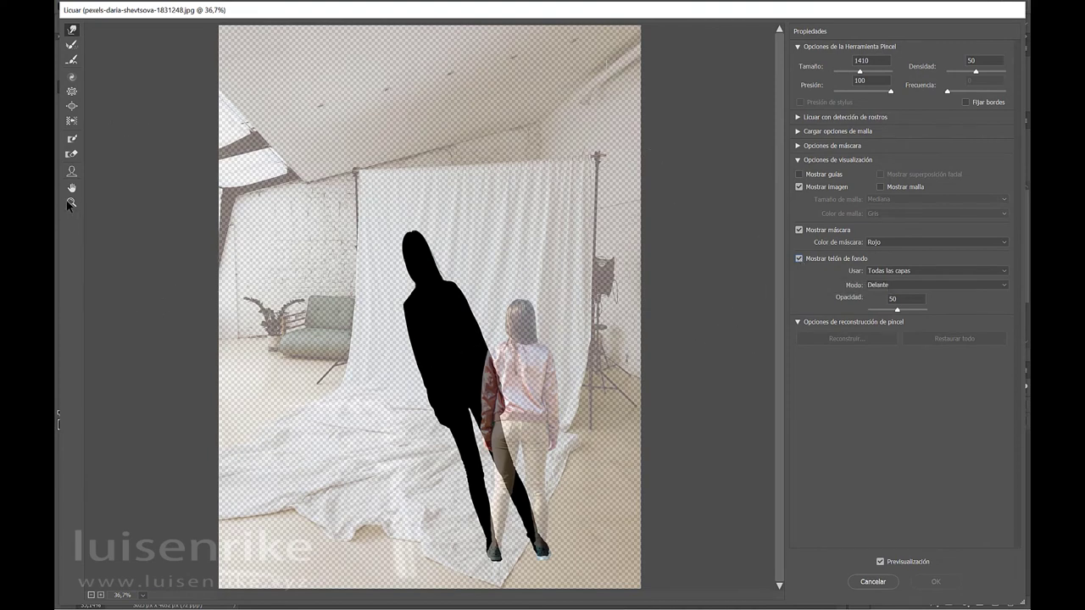
click(71, 140)
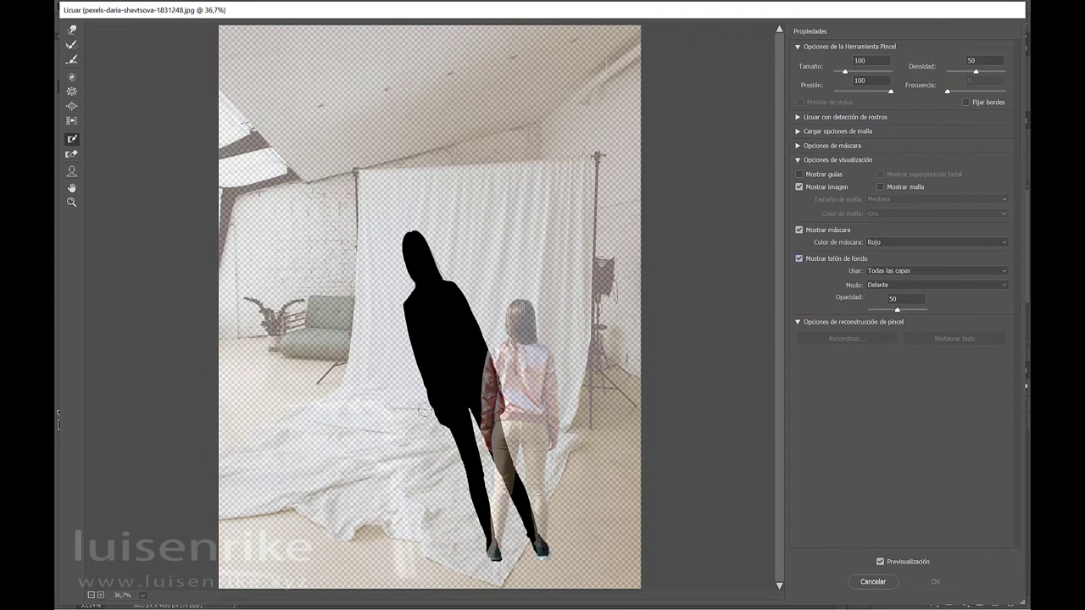
drag(425, 410, 505, 410)
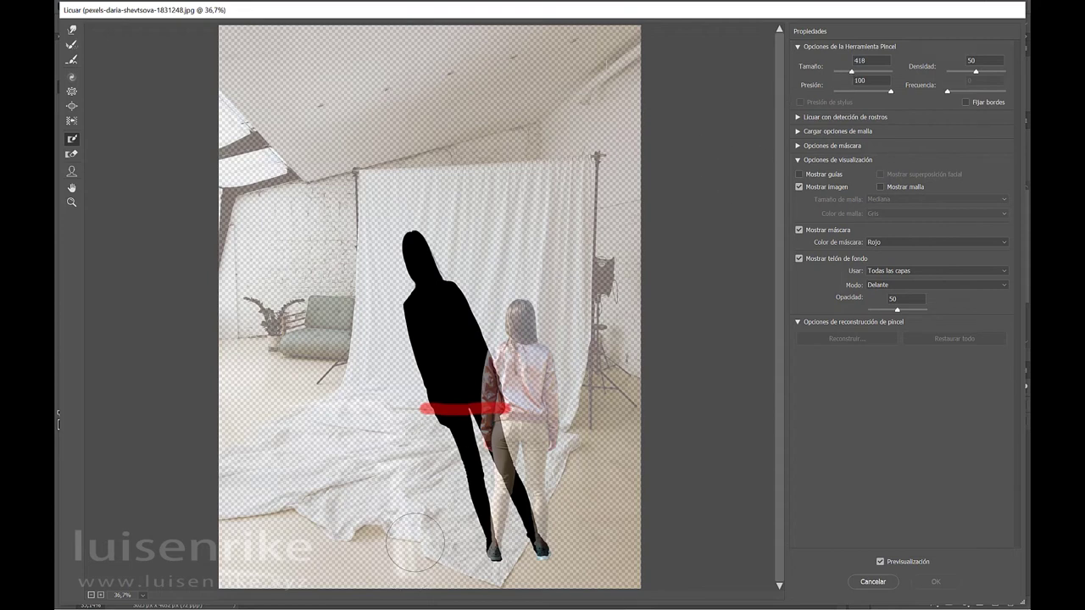
click(466, 460)
mouse_move(458, 461)
mouse_down()
mouse_move(479, 533)
mouse_move(496, 546)
mouse_move(543, 541)
mouse_move(500, 438)
mouse_move(429, 434)
mouse_move(497, 446)
mouse_up()
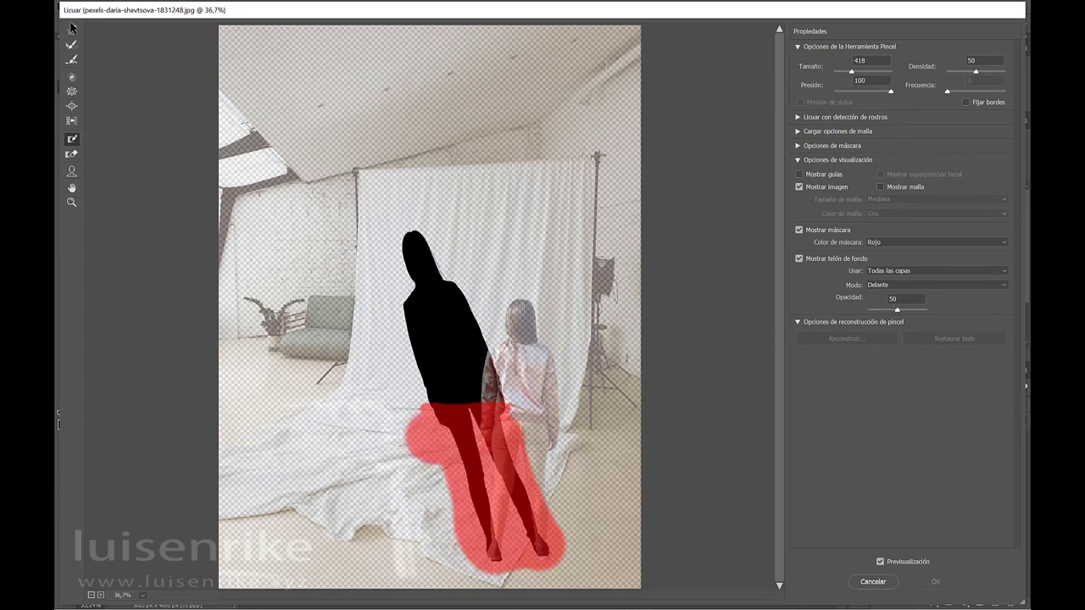
Push the silhouette's unfrozen torso and head upright against the backdrop with a Forward Warp brush of size 2303, and apply Liquify.
click(71, 30)
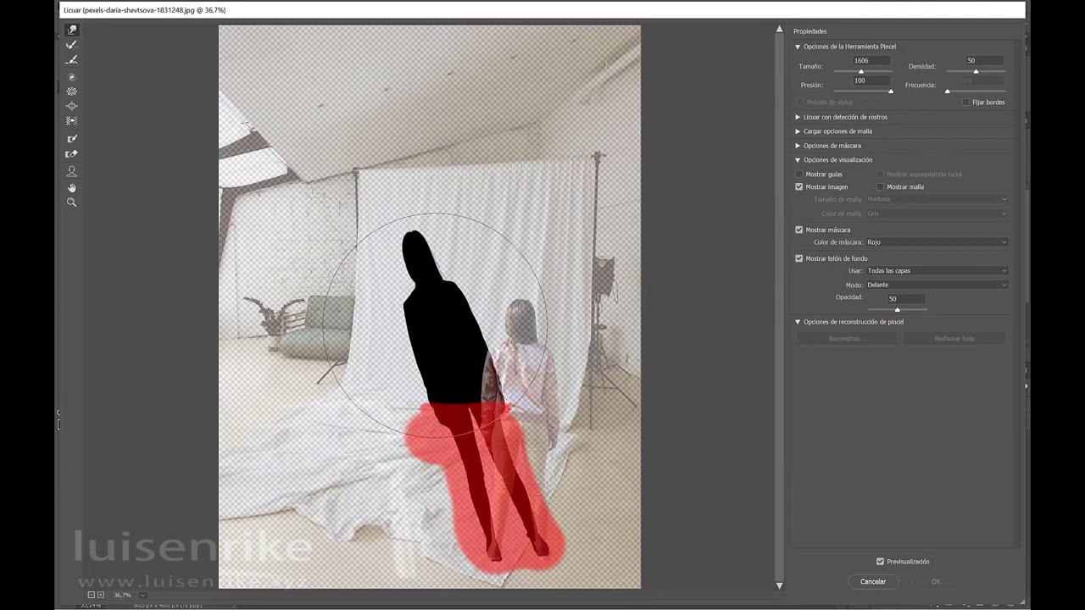
drag(441, 318, 448, 315)
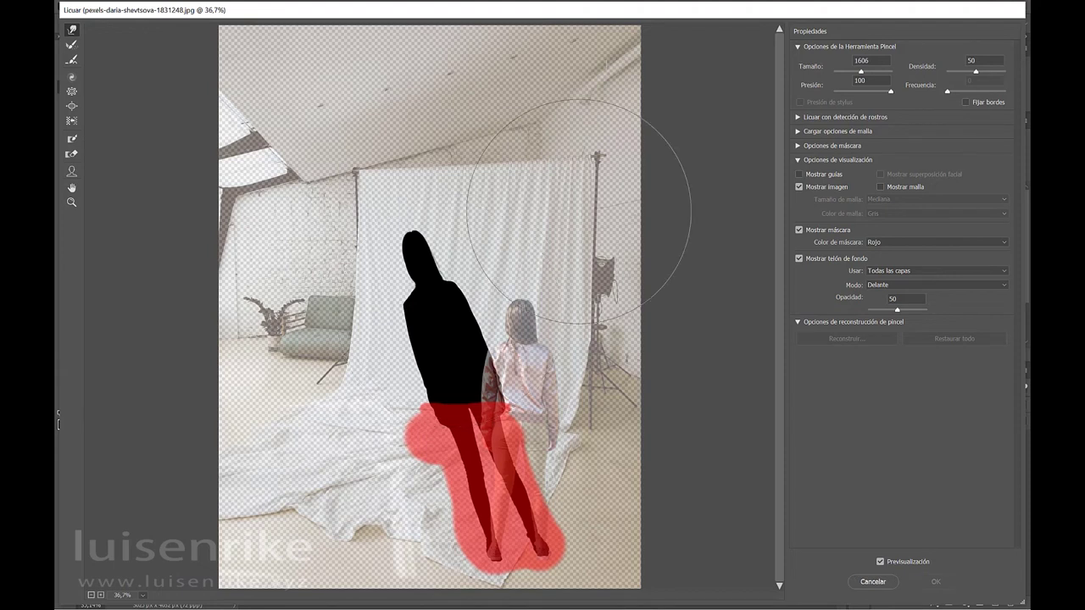
click(867, 73)
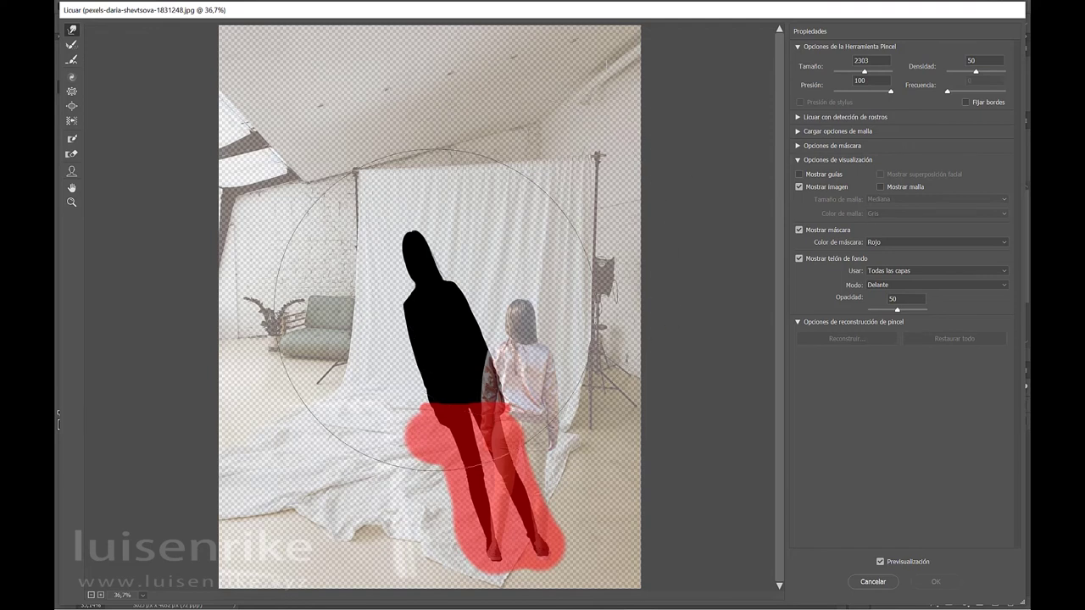
drag(455, 303, 456, 291)
mouse_move(418, 169)
mouse_down()
mouse_move(406, 119)
mouse_move(442, 109)
mouse_up()
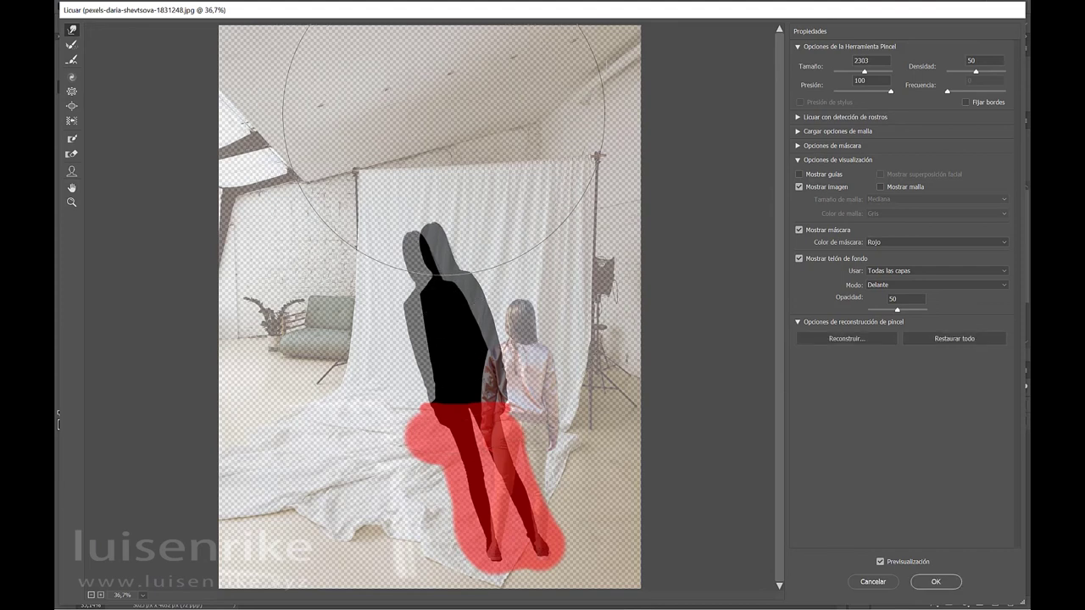
drag(431, 303, 443, 299)
drag(441, 165, 483, 165)
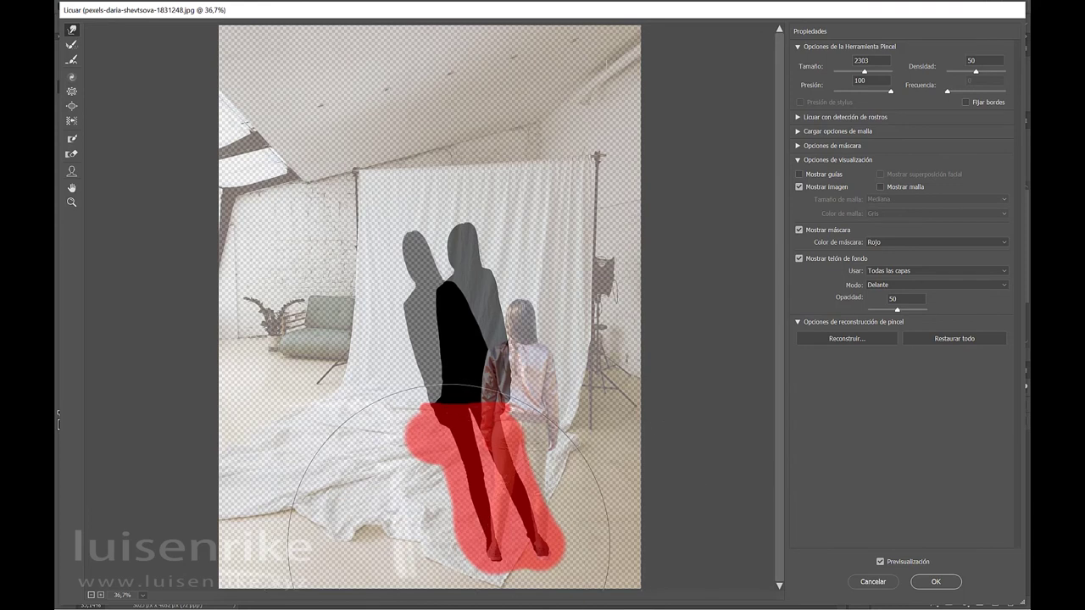
click(938, 583)
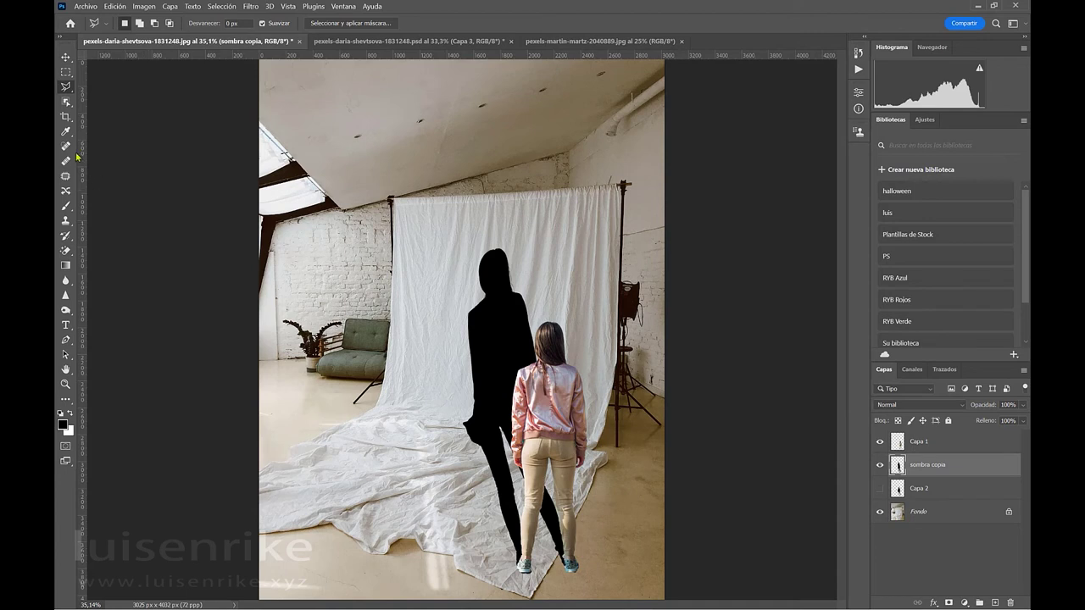
Erase the pointed bulge at the silhouette's hip on sombra copia with a hard 34-pixel Eraser, smoothing the outline into the leg.
click(65, 206)
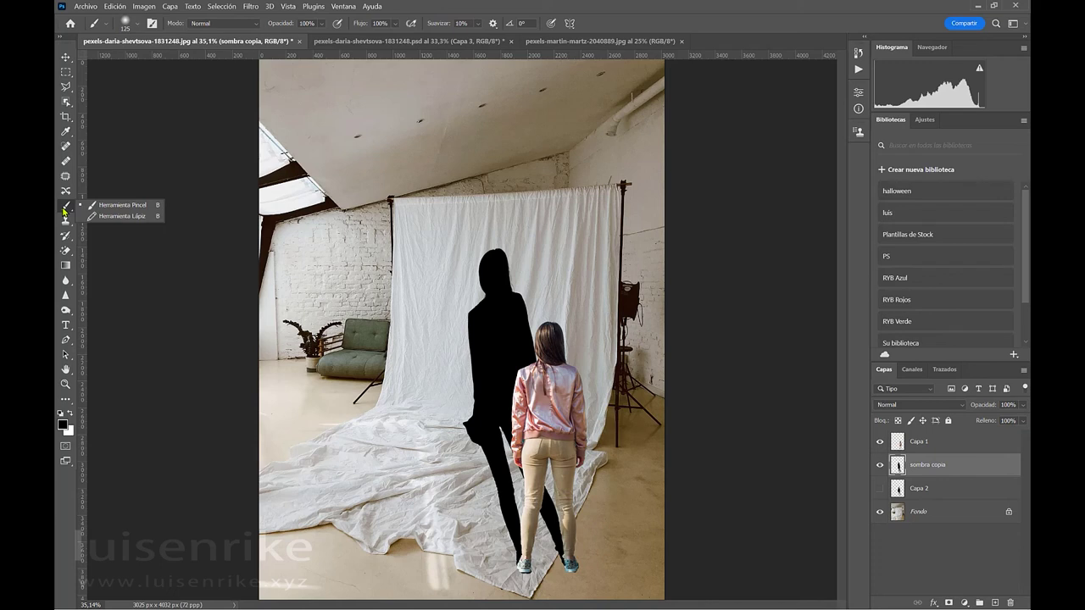
click(66, 251)
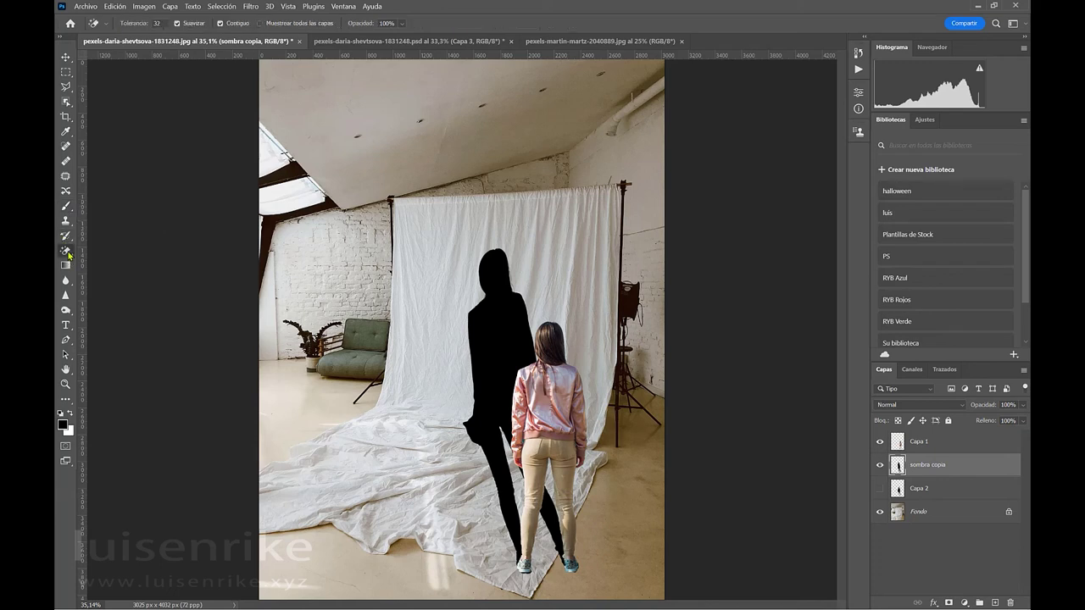
click(132, 248)
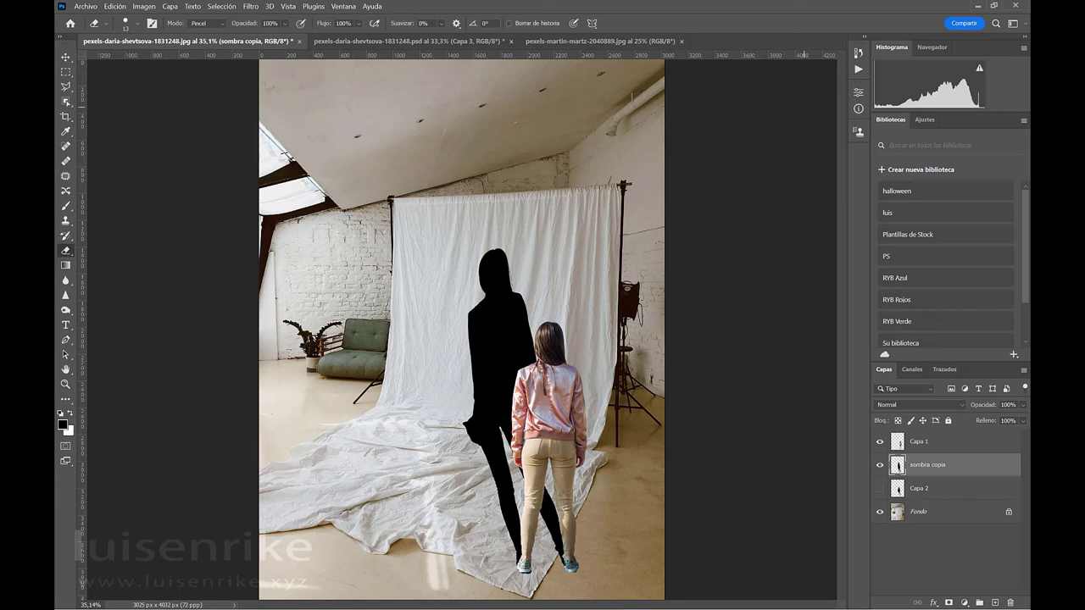
click(140, 29)
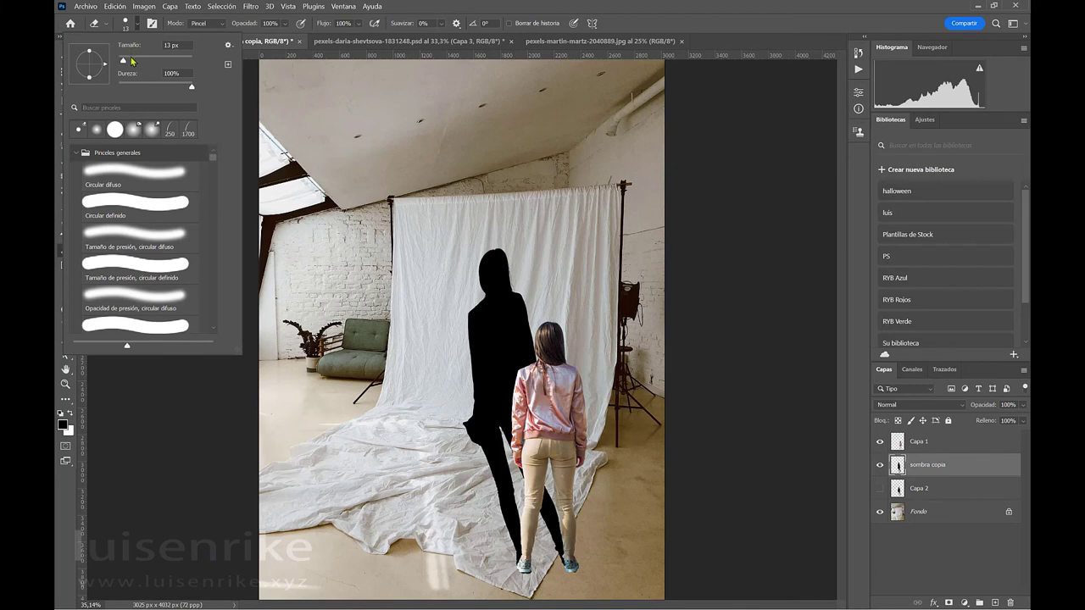
drag(125, 60, 132, 61)
key(Return)
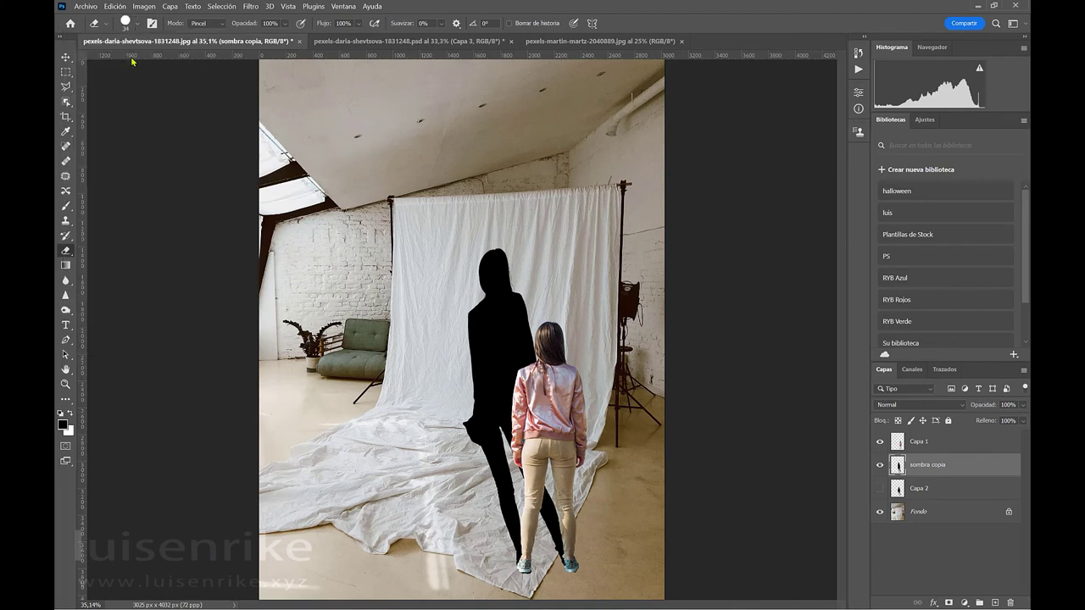
ctrl+click(479, 429)
ctrl+click(479, 429)
ctrl+click(479, 429)
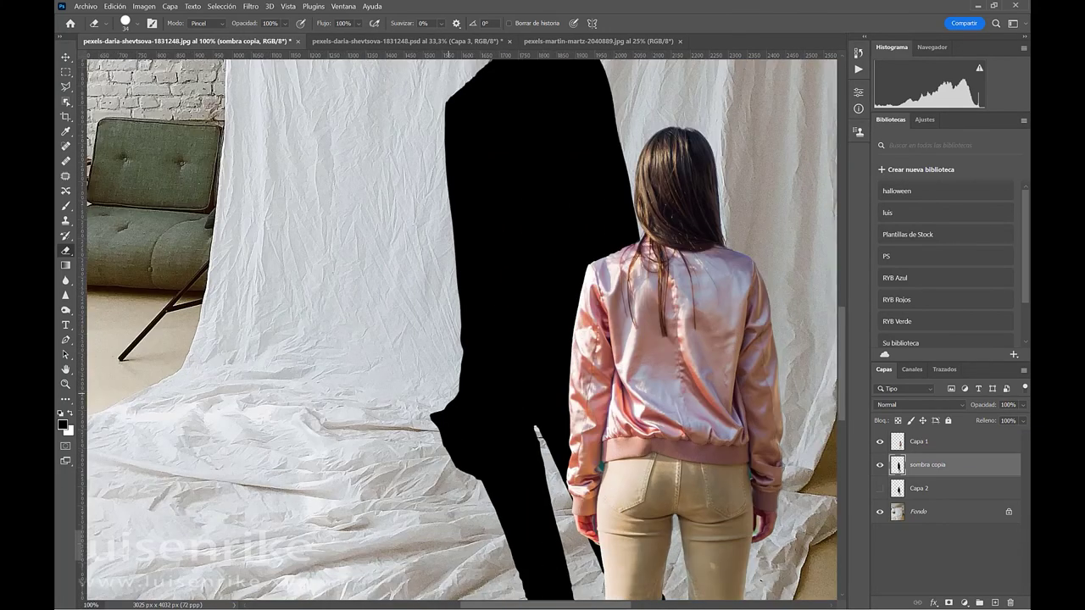
mouse_move(449, 394)
mouse_down()
mouse_move(457, 471)
mouse_move(426, 407)
mouse_move(459, 480)
mouse_up()
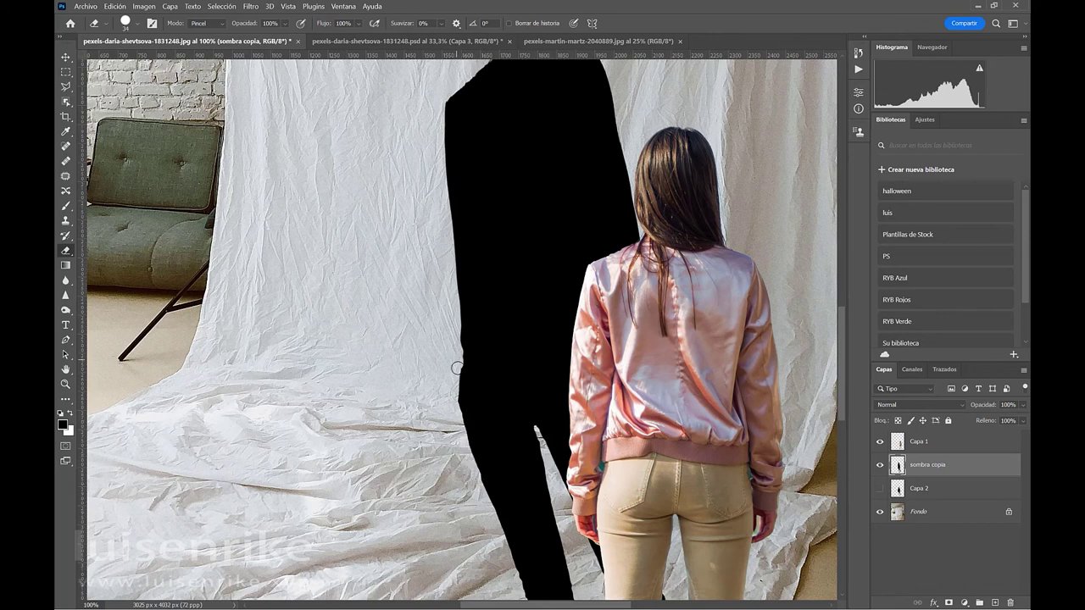
drag(463, 453, 450, 540)
key(ctrl+0)
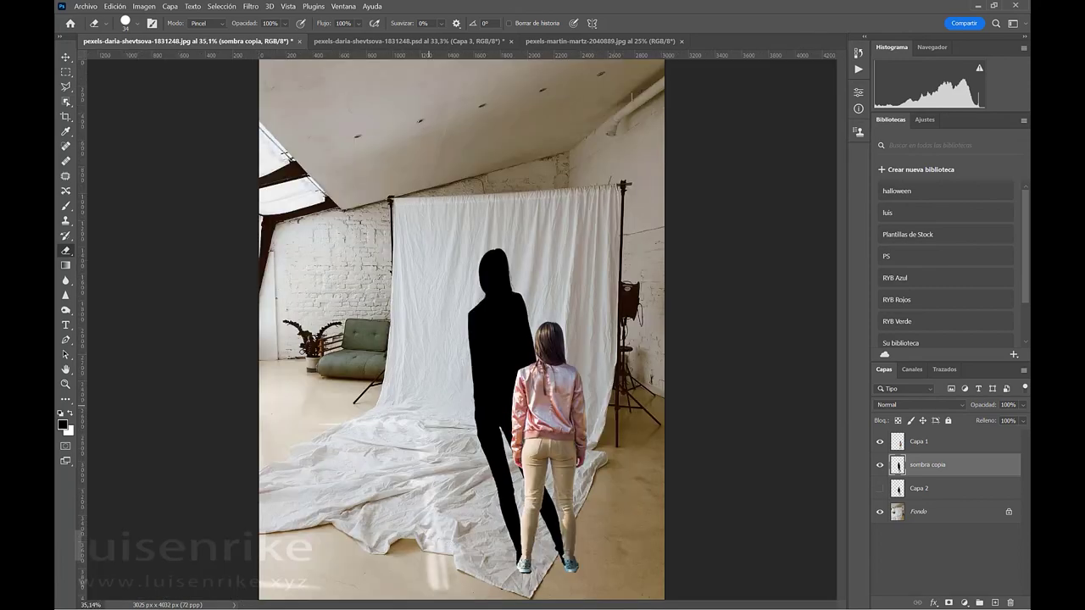
Soften the silhouette on sombra copia with a Gaussian Blur of 40-pixel radius.
click(251, 7)
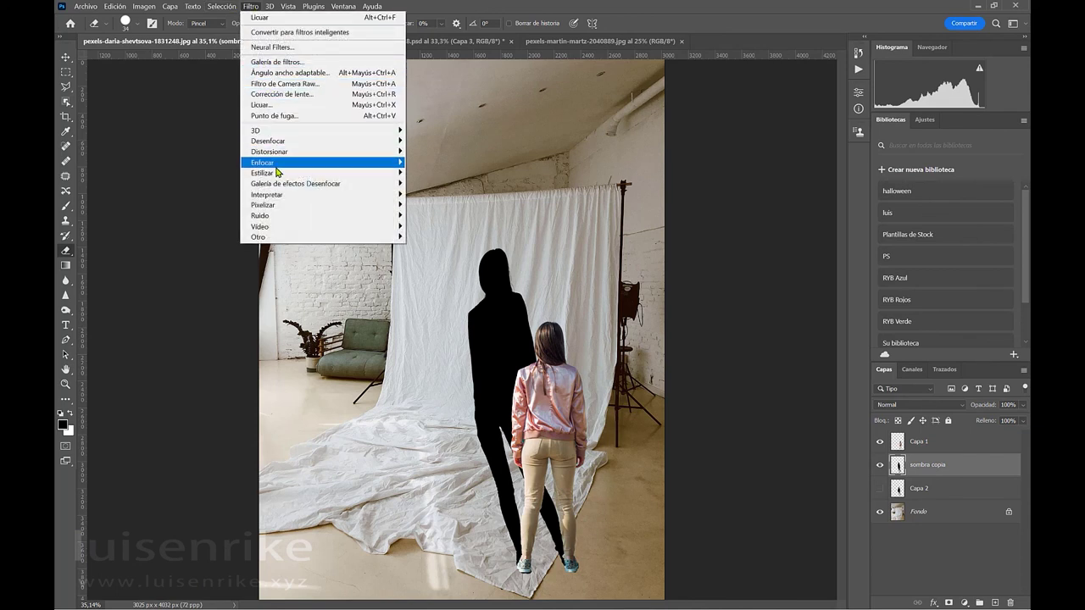
mouse_move(271, 142)
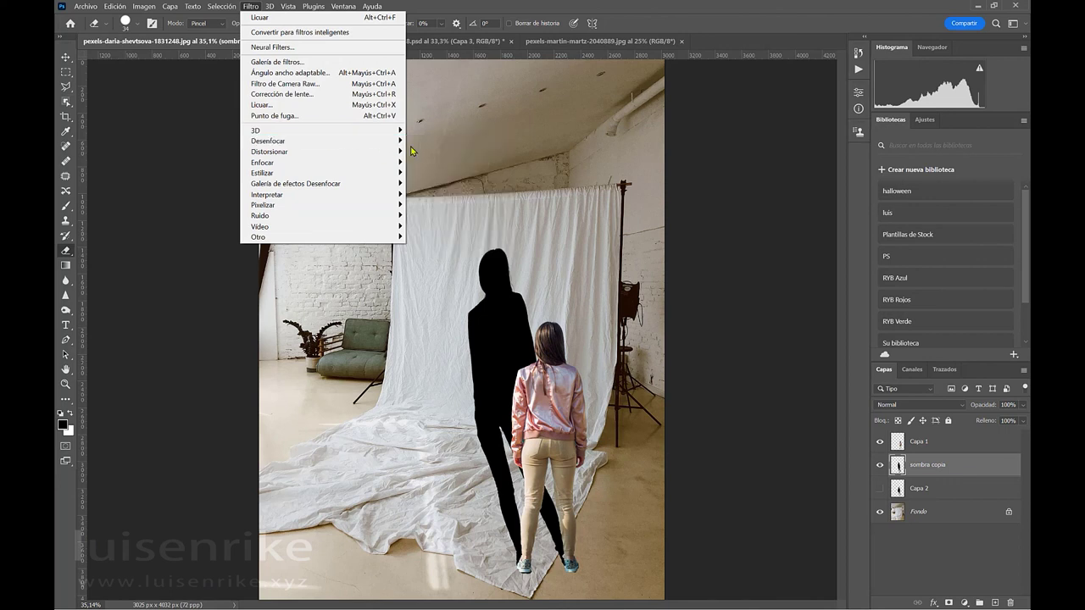
mouse_move(398, 142)
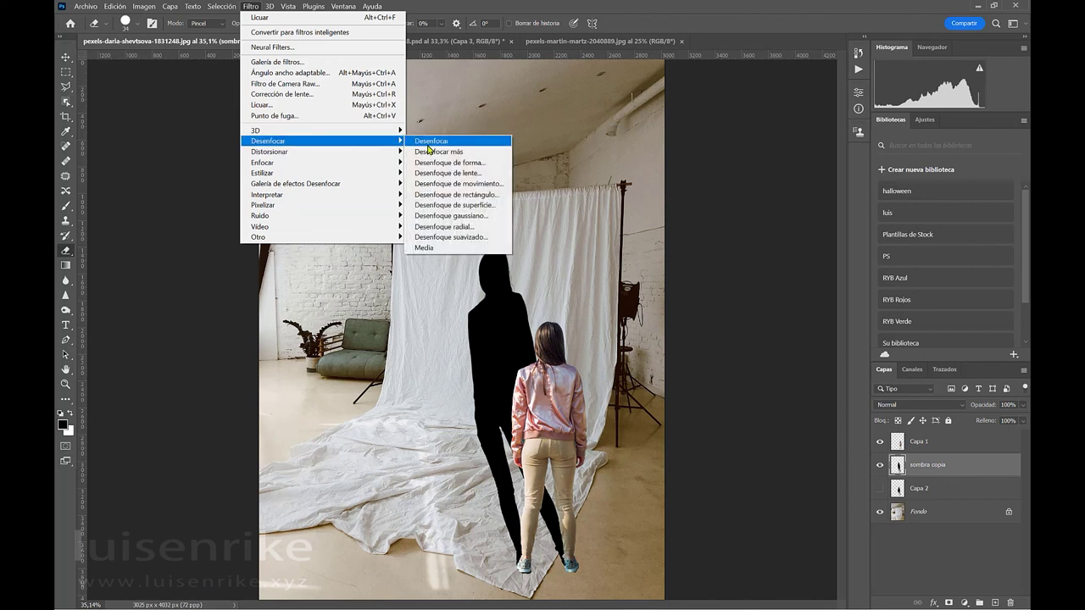
click(469, 217)
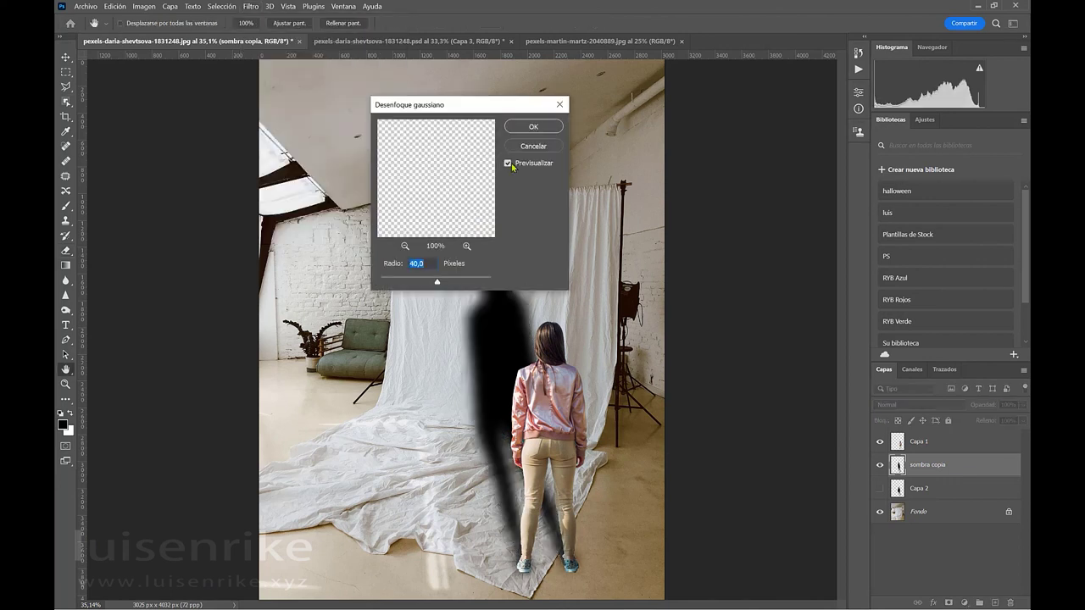
click(532, 127)
key(e)
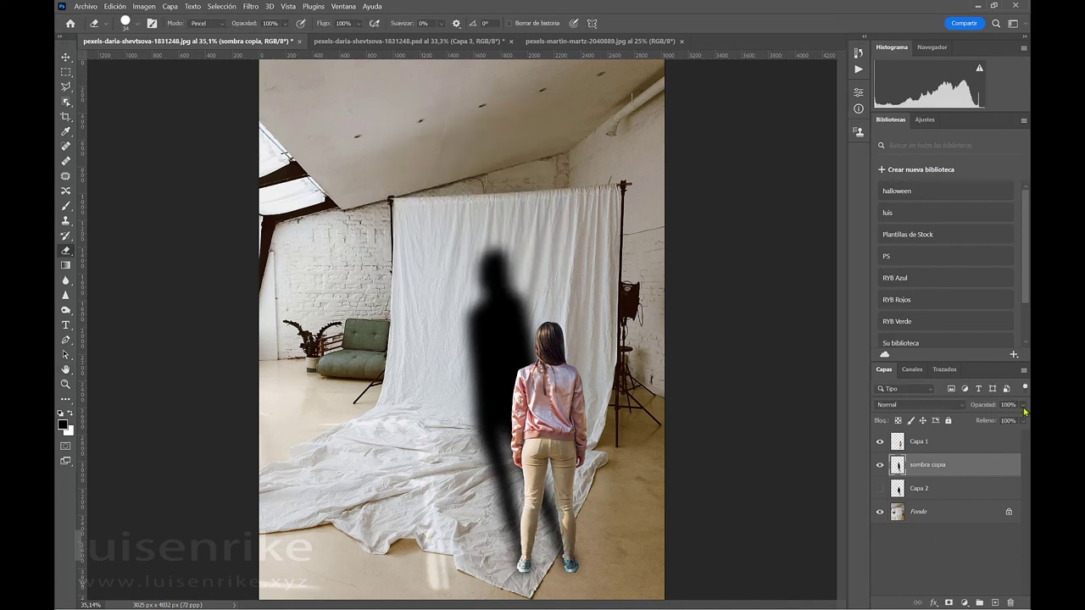
Lower the opacity of the blurred sombra copia shadow layer to 23%.
click(1023, 407)
drag(1000, 418, 991, 420)
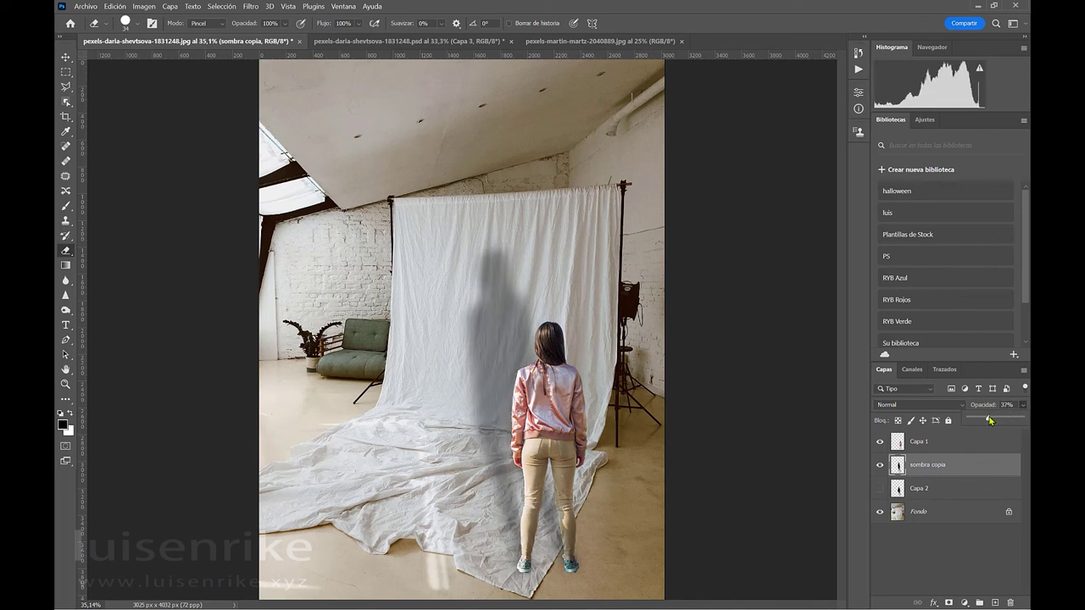
drag(982, 422, 984, 424)
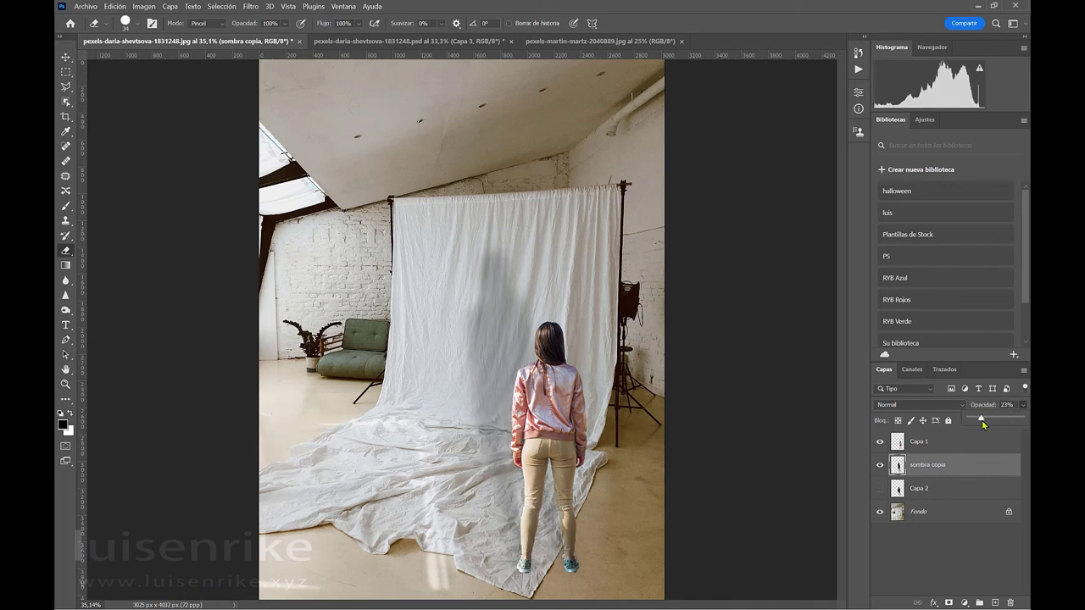